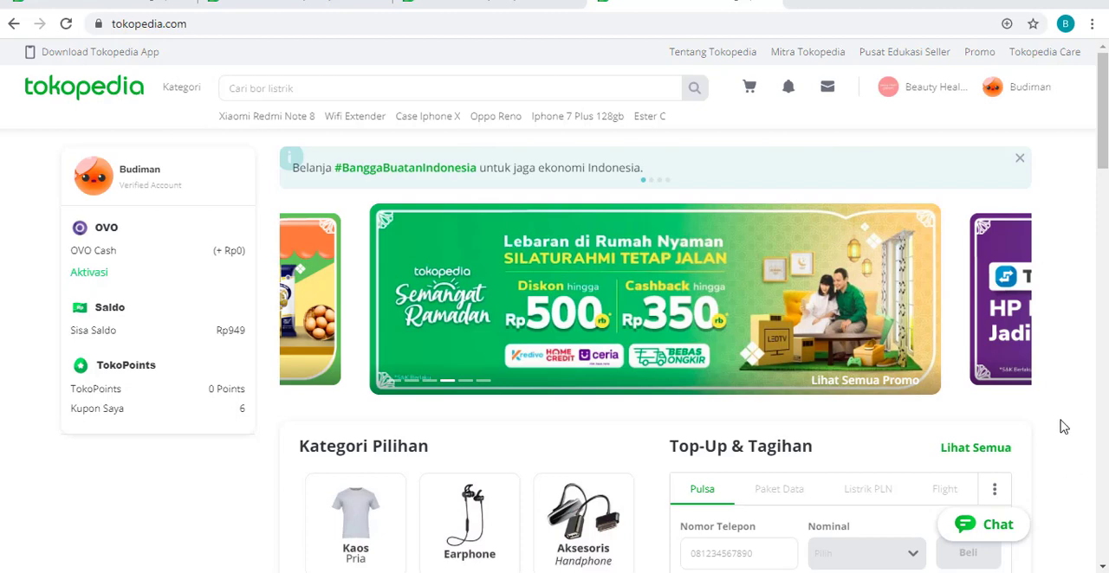
- Go to the Tokopedia Seller dashboard and open Voucher Toko from the Iklan dan Promosi section
mouse_move(923, 86)
click(943, 263)
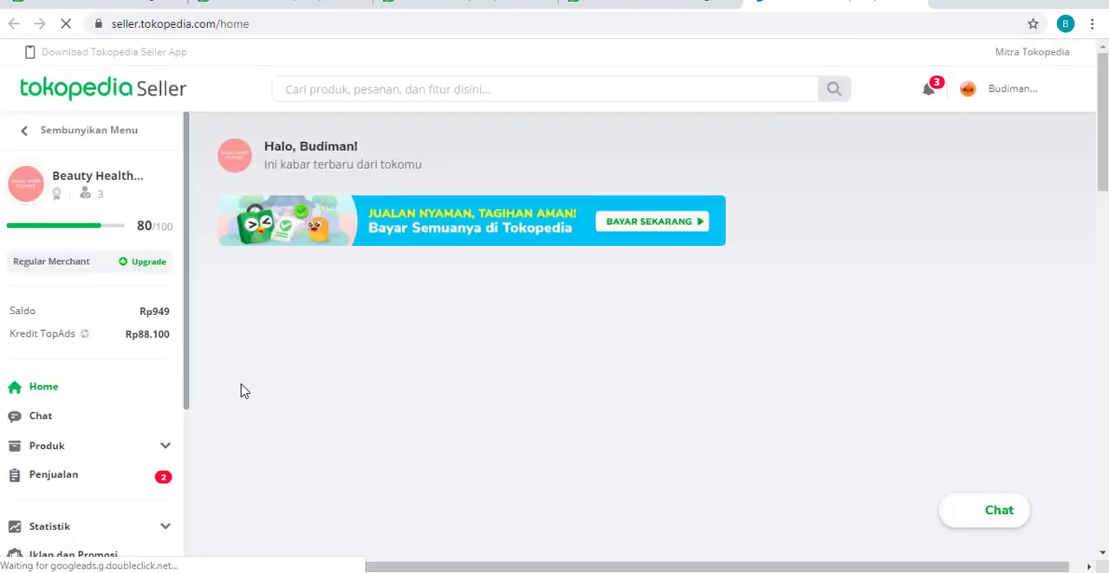
scroll(140, 454, down, 1)
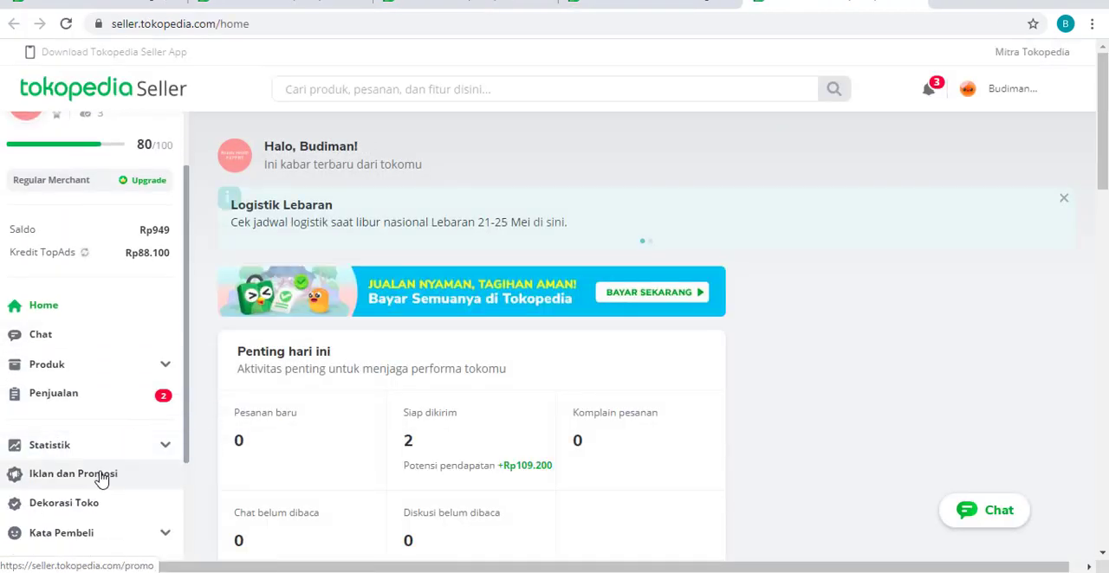
click(102, 476)
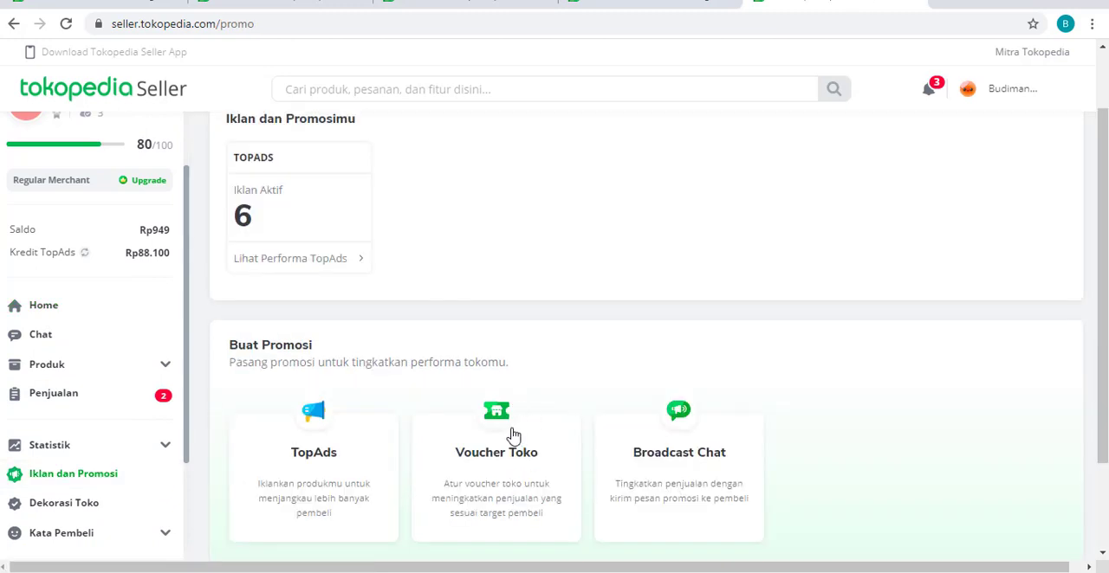
click(504, 436)
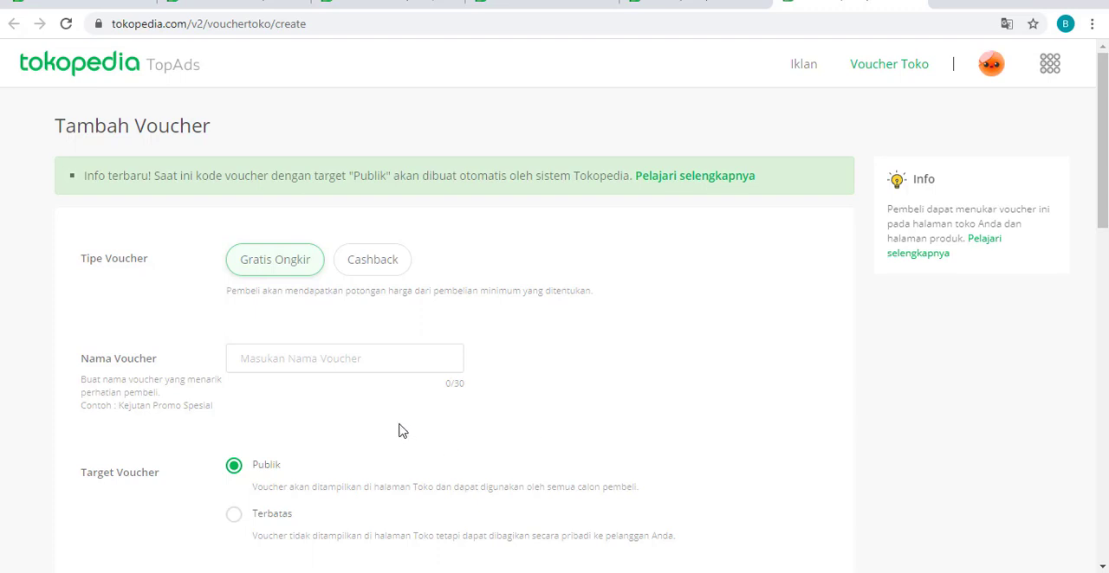
- Name the new Gratis Ongkir voucher "FREE ONGKIR 5RB"
click(339, 361)
text(FREE)
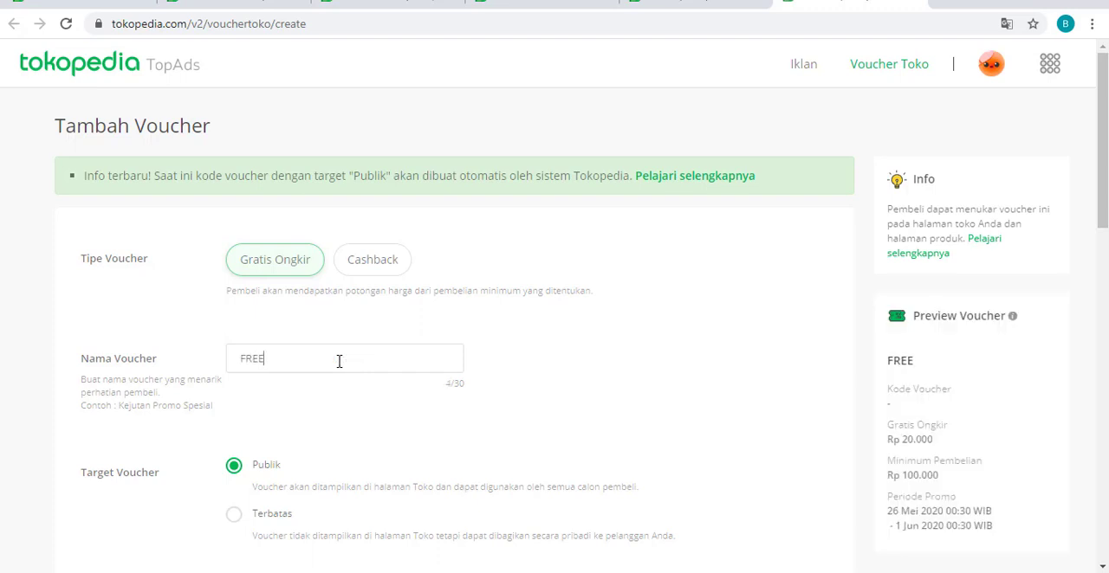
text( ONGKIR 5RB)
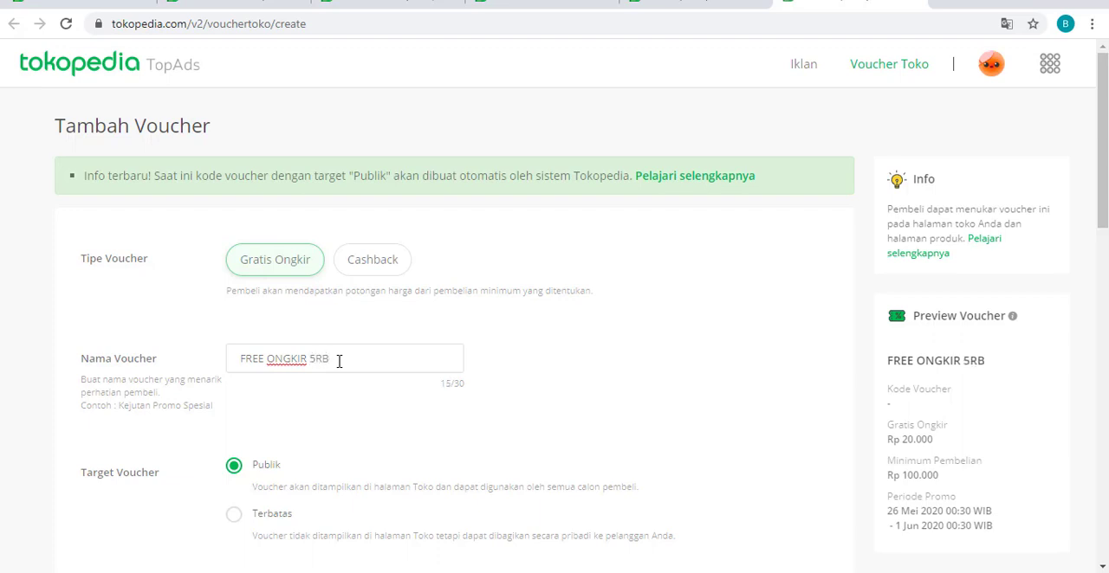
- Set the voucher's free shipping amount (Nominal Gratis Ongkir) to Rp 5.000
scroll(342, 370, down, 1)
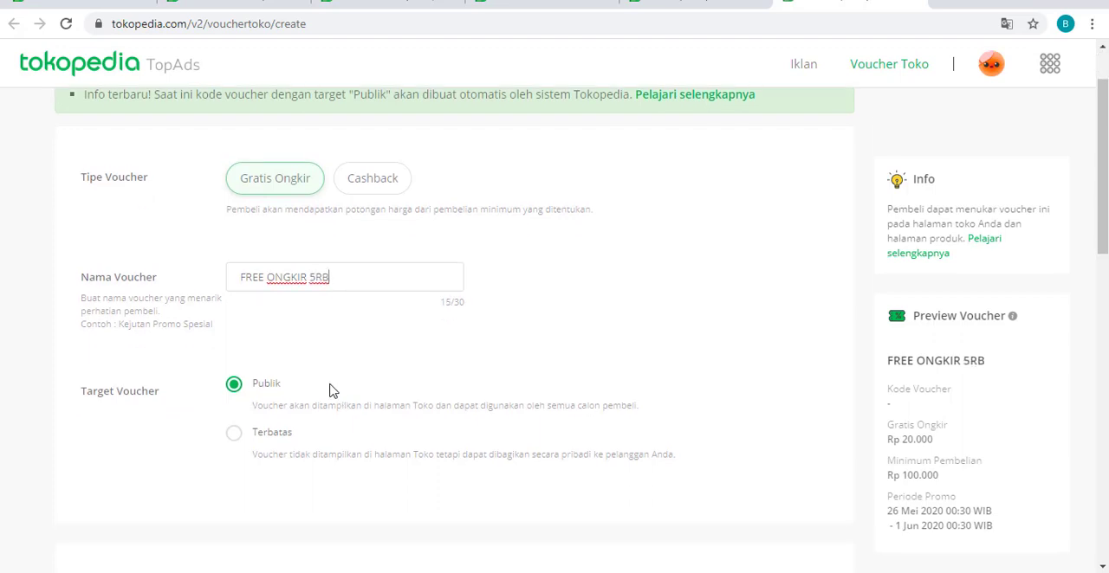
scroll(332, 390, down, 3)
scroll(359, 396, down, 1)
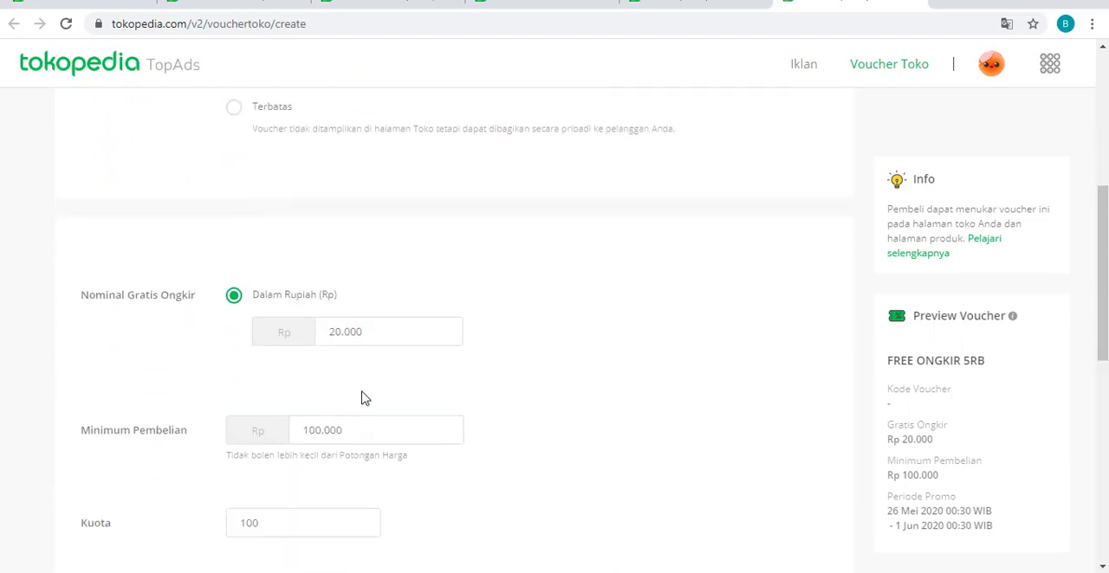
drag(380, 331, 317, 323)
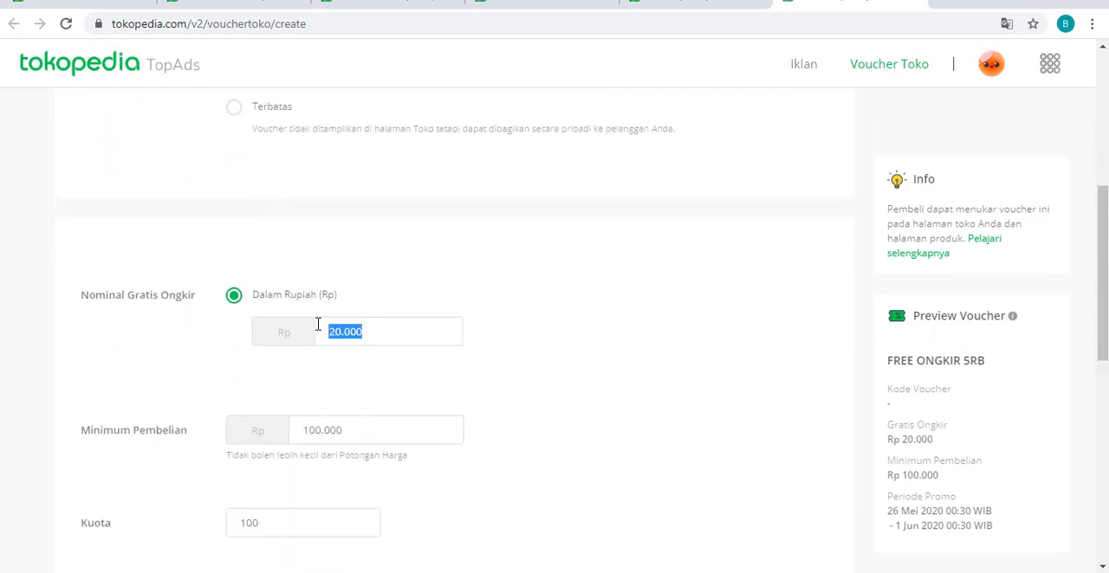
text(5.000)
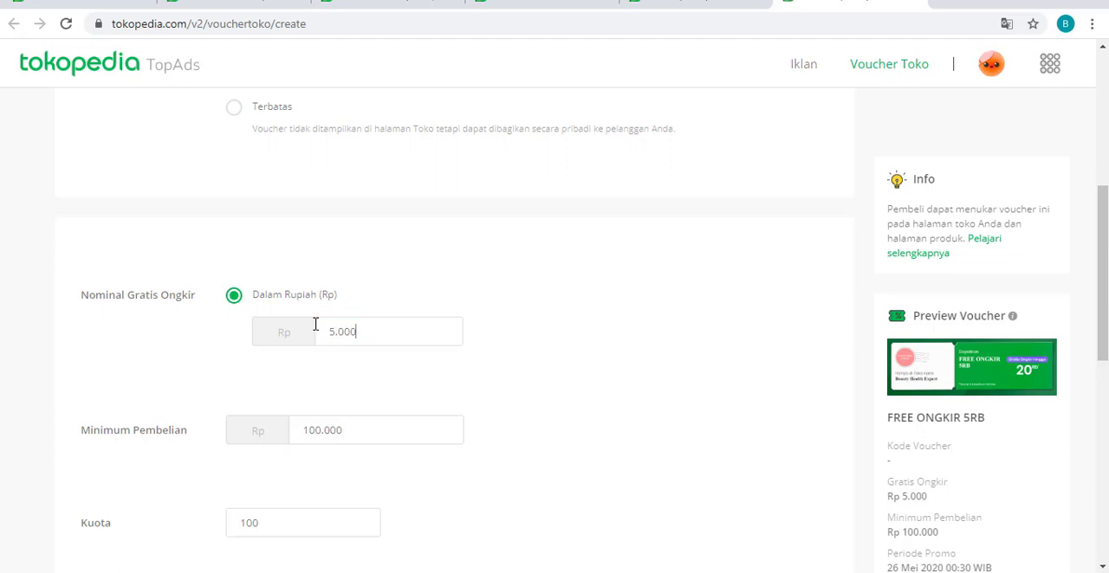
- Set the voucher's minimum purchase (Minimum Pembelian) to Rp 190.000
click(368, 433)
double_click(314, 430)
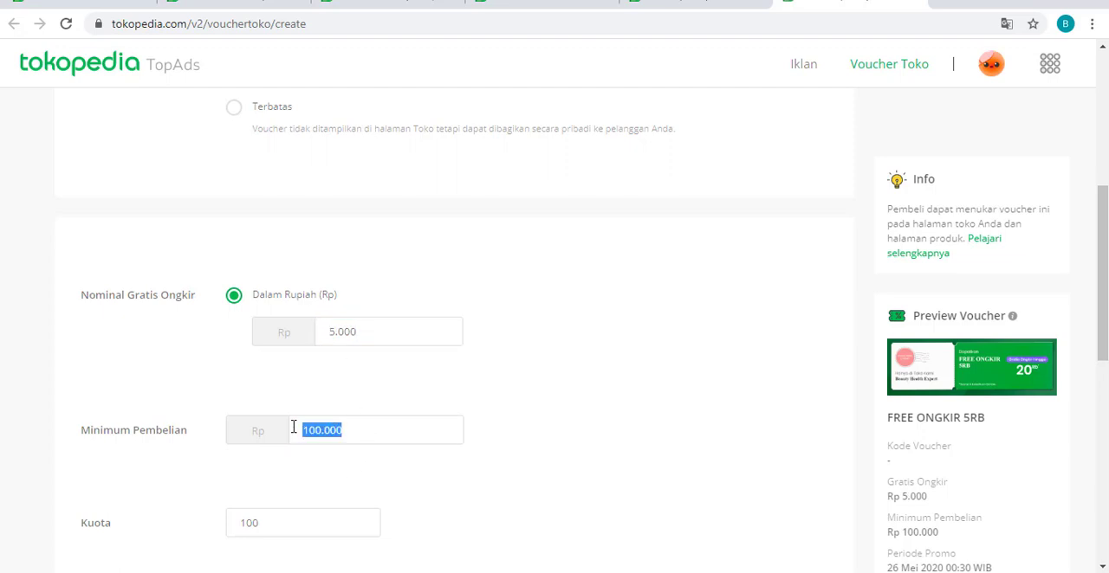
text(190)
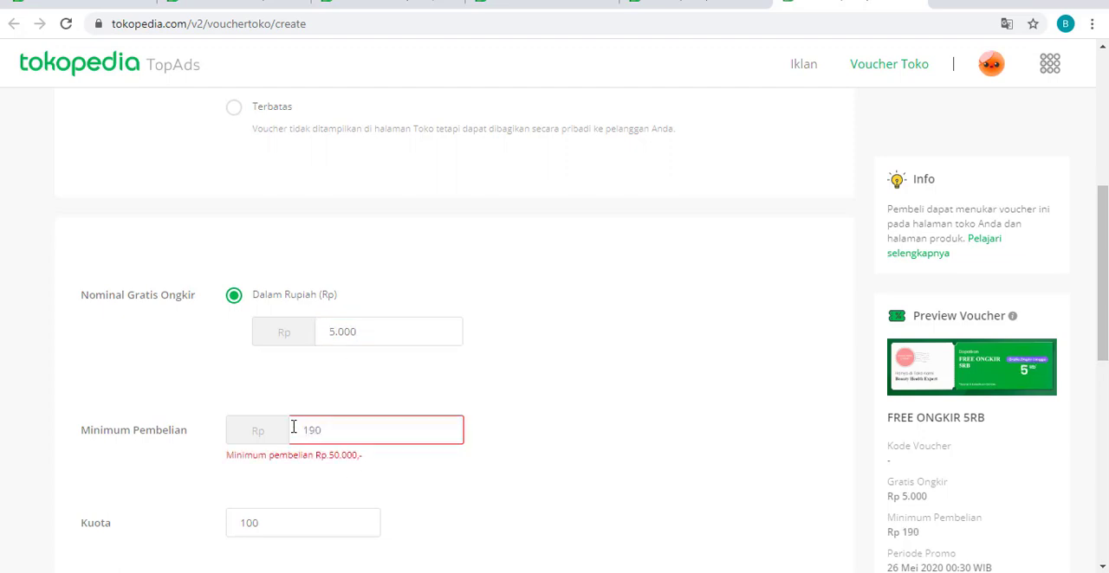
text(.000)
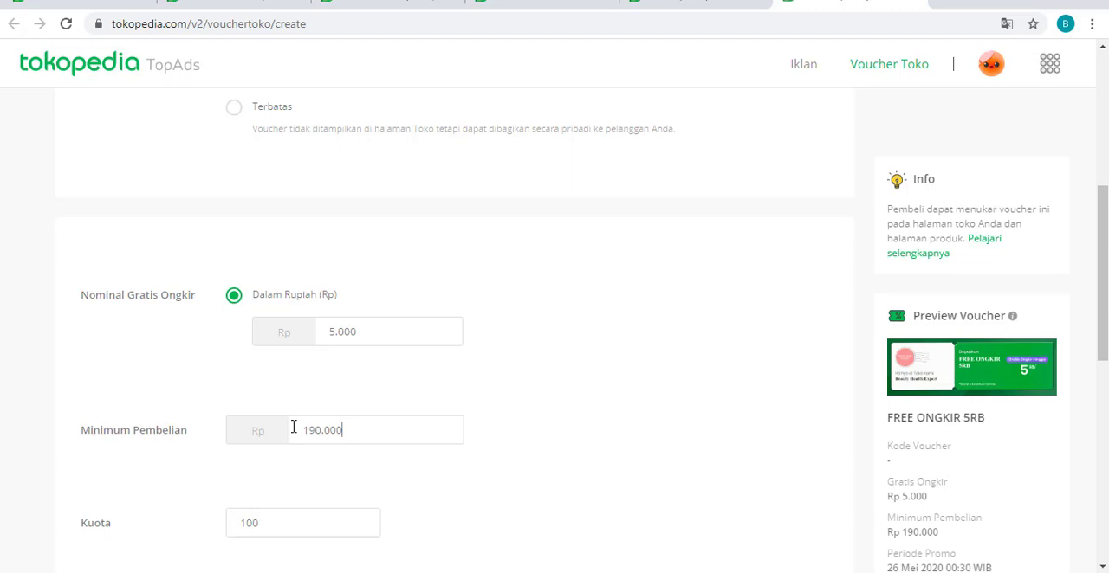
- Set the start of the voucher period to 23 Mei 2020 at 20:00 WIB
scroll(310, 421, down, 2)
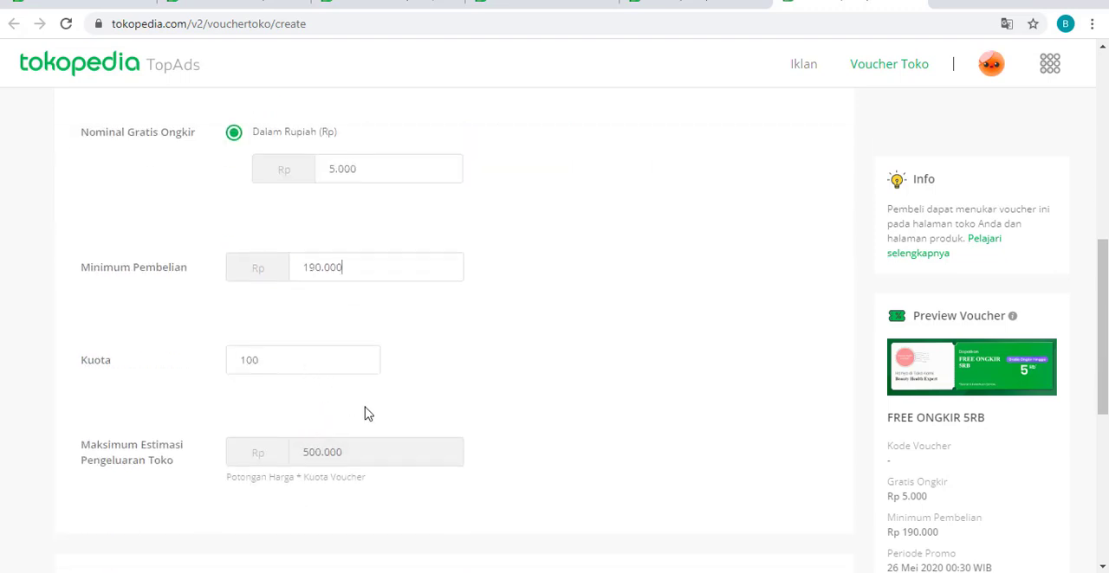
scroll(390, 449, down, 1)
scroll(389, 450, down, 1)
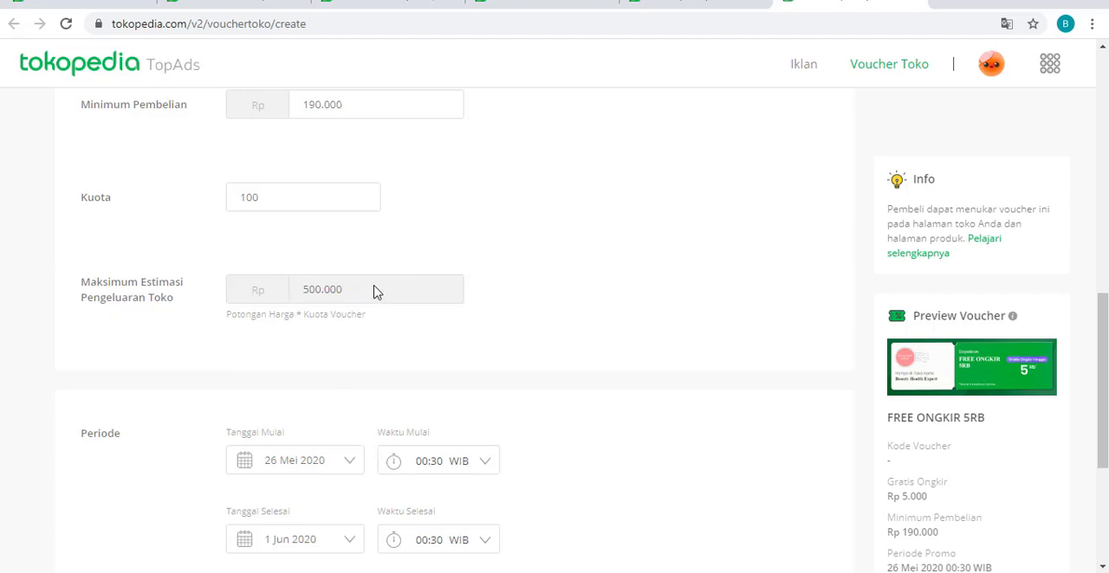
scroll(446, 333, down, 1)
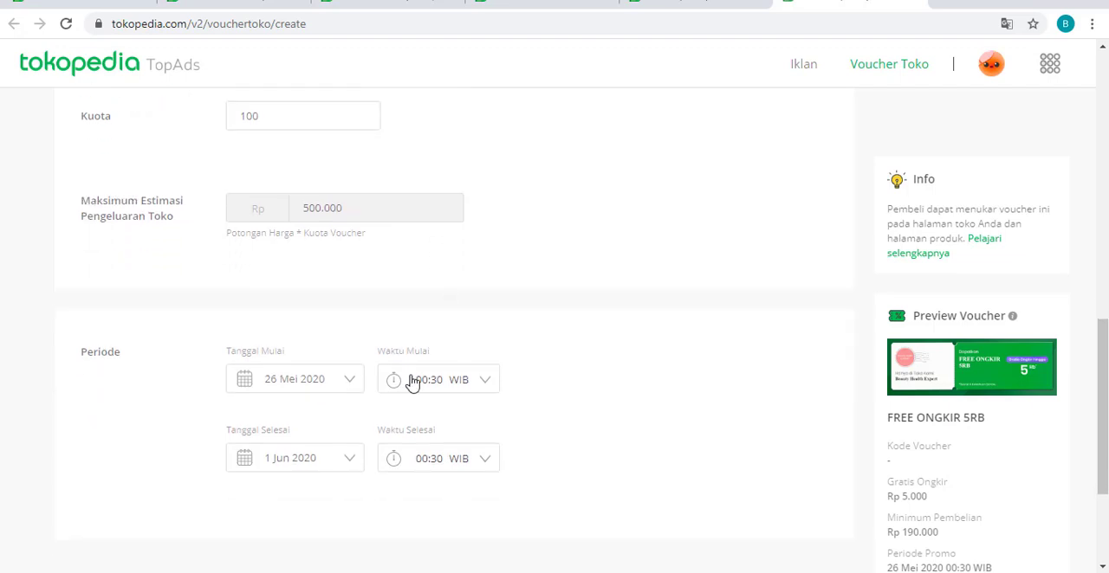
click(350, 386)
scroll(348, 389, down, 1)
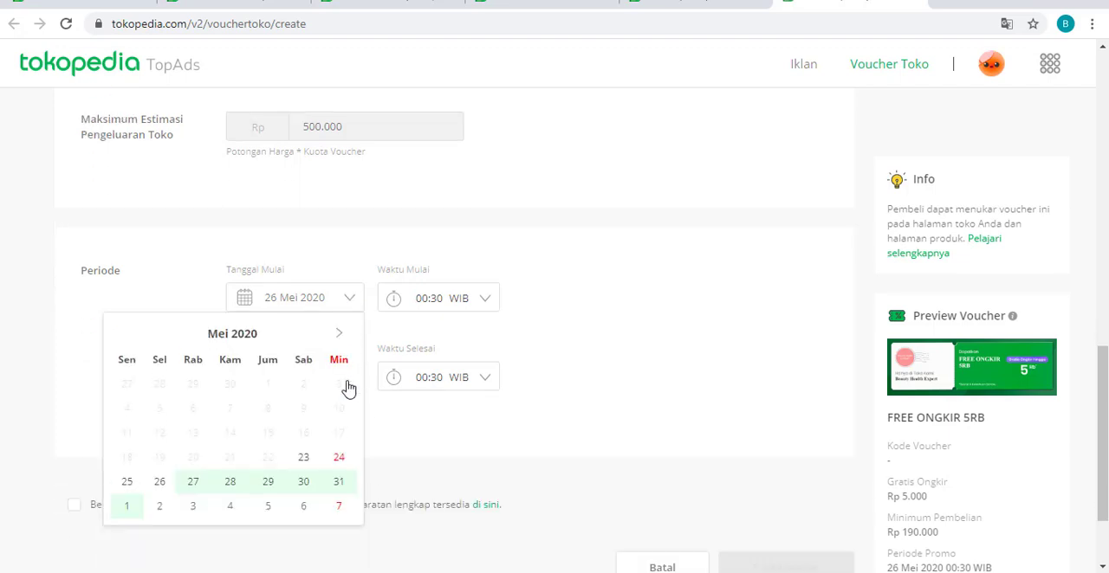
scroll(348, 389, down, 1)
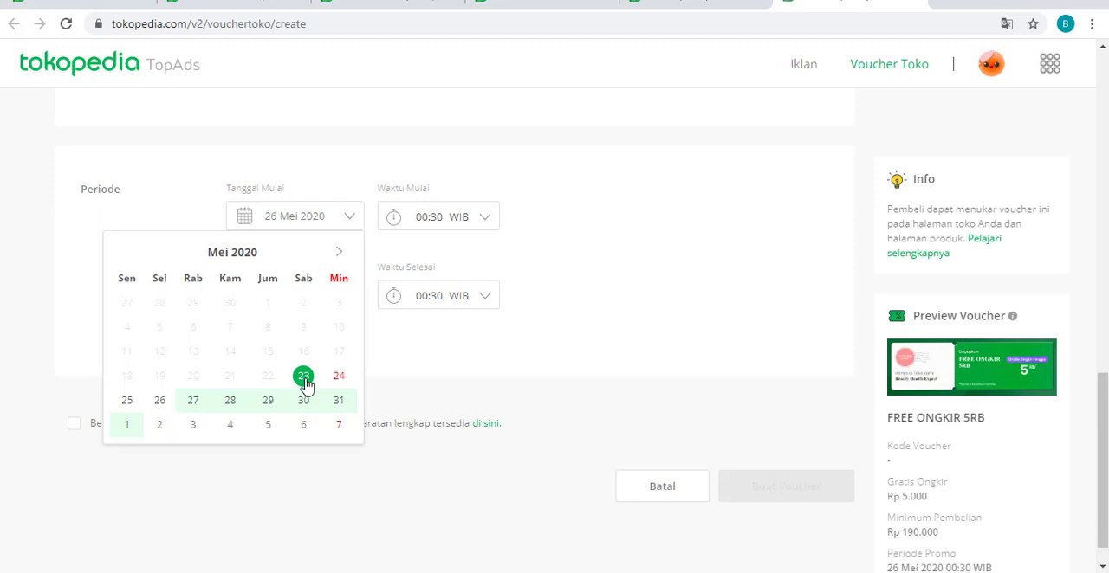
click(304, 378)
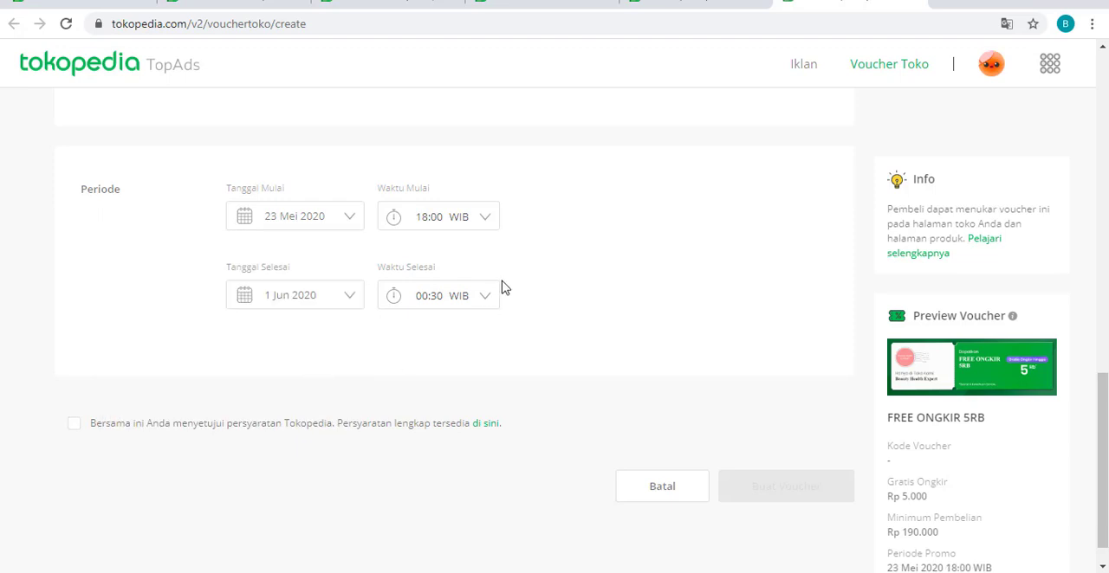
click(470, 219)
scroll(472, 295, down, 8)
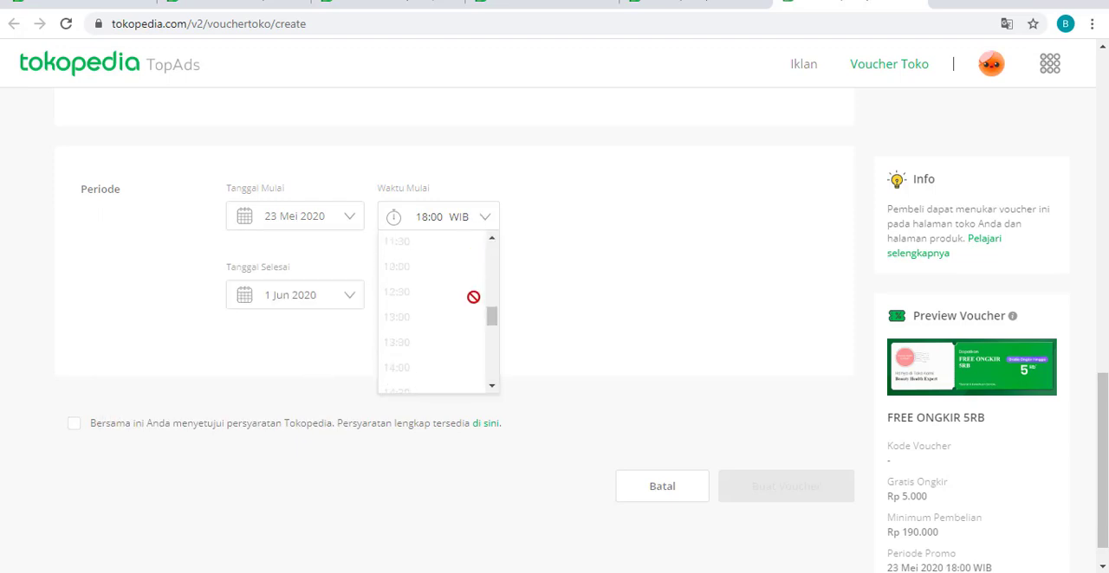
scroll(472, 307, up, 3)
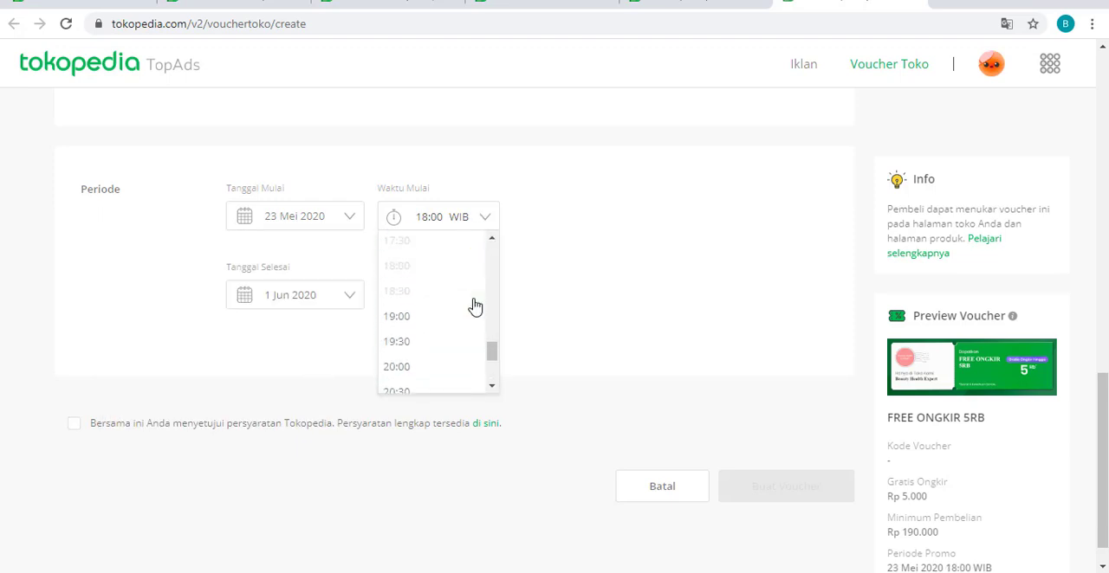
click(431, 375)
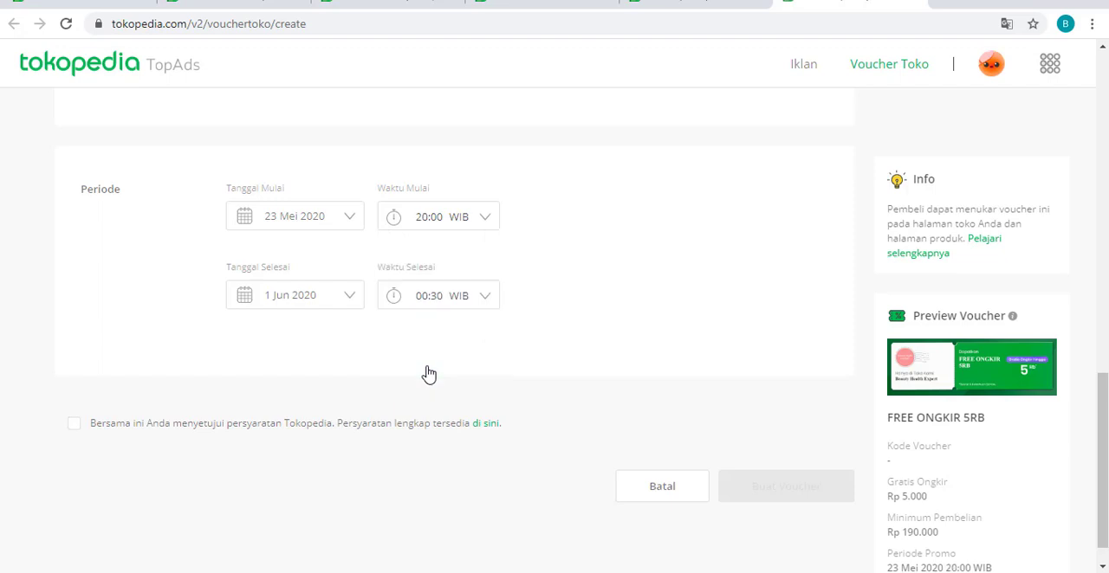
- Set the end of the voucher period to 31 Mei 2020 at 23:30 WIB
click(328, 296)
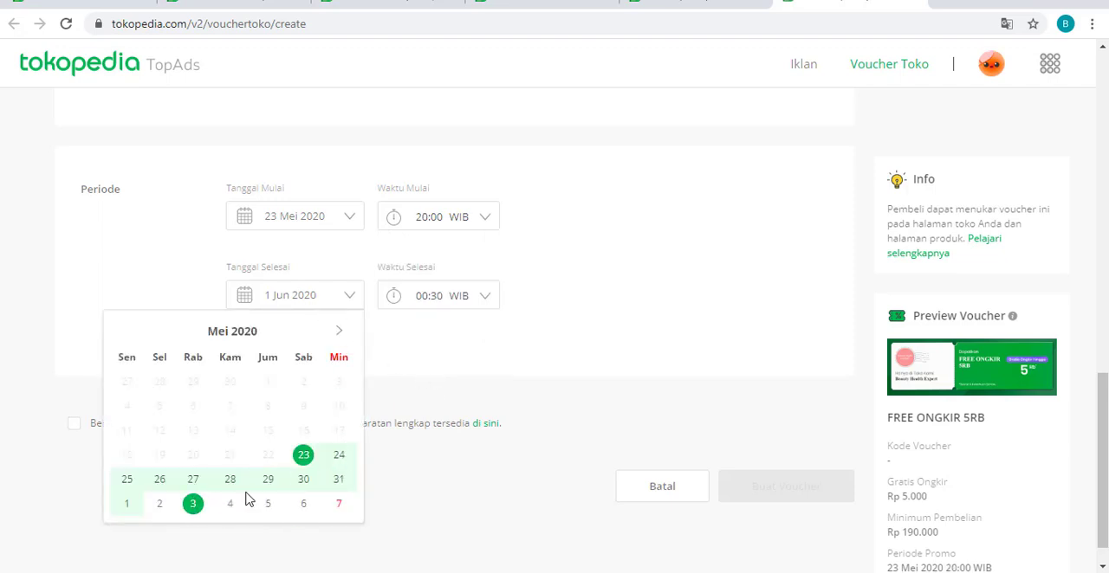
click(338, 479)
click(475, 310)
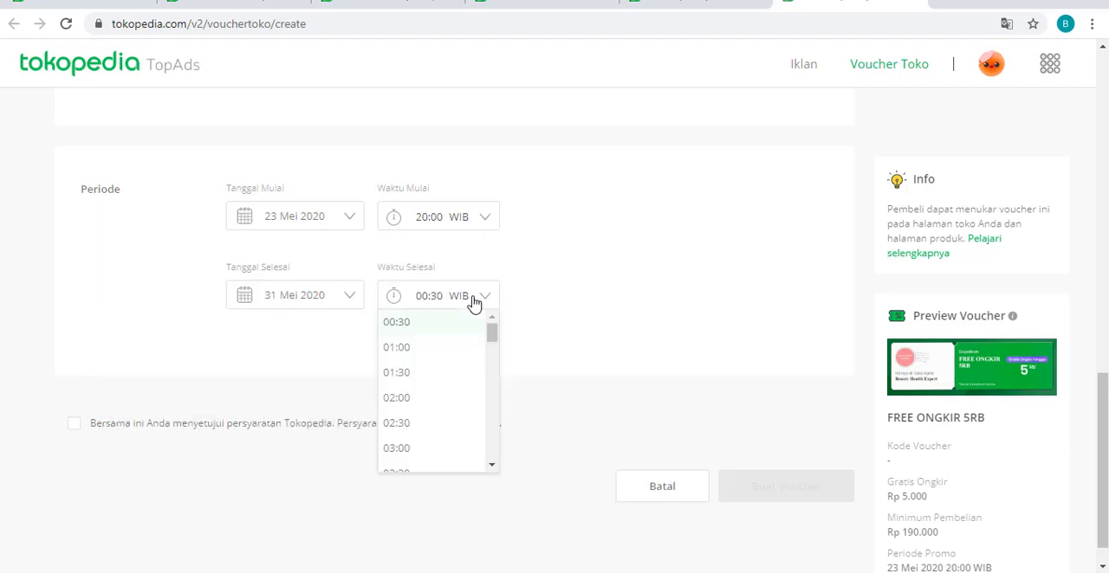
scroll(473, 349, down, 10)
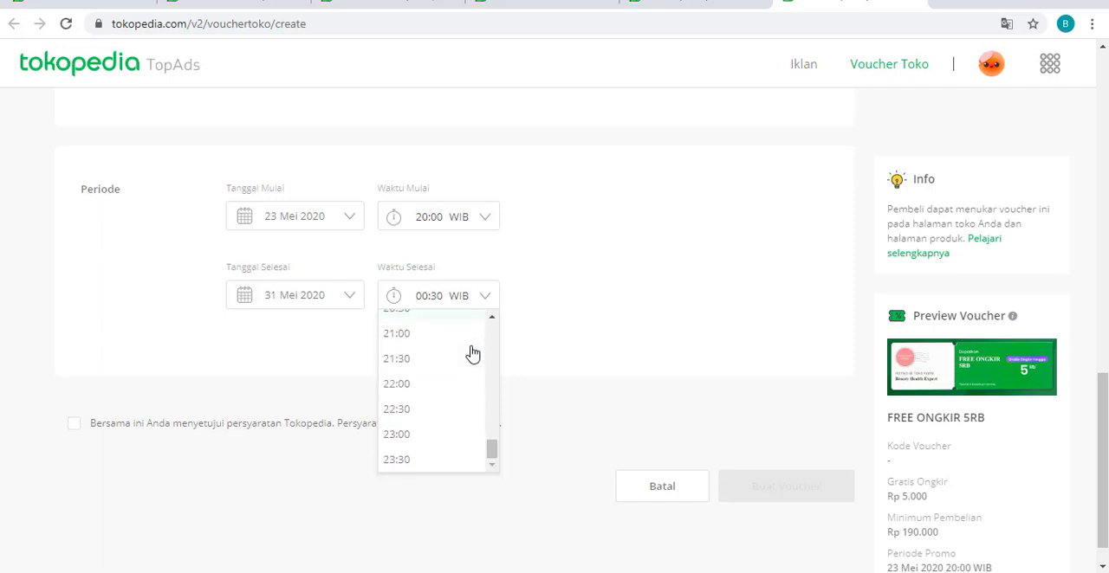
click(425, 460)
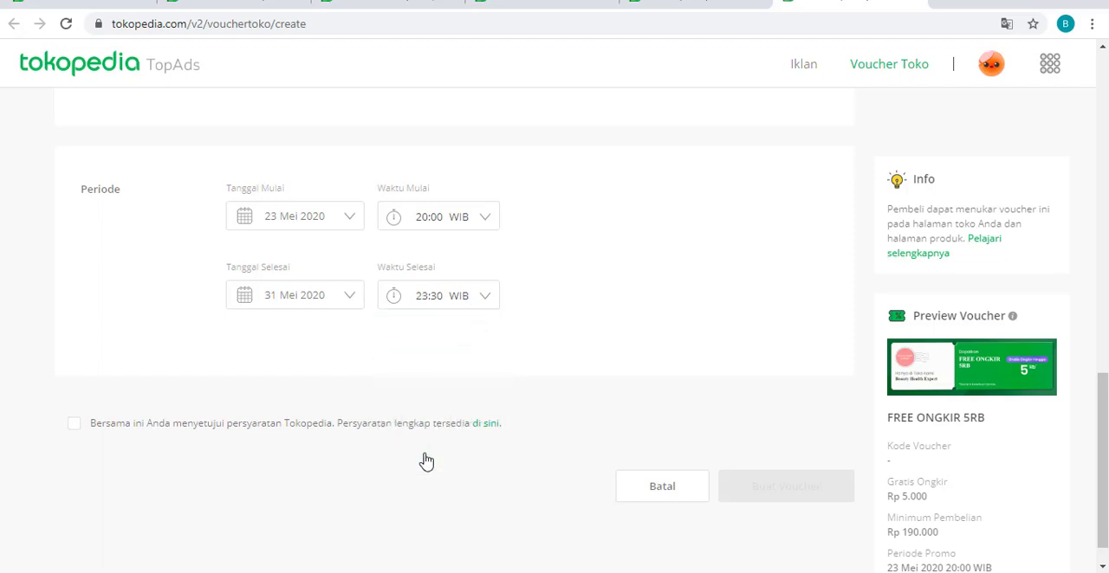
- Agree to the Tokopedia terms and create the voucher, closing the confirmation without downloading it
click(75, 424)
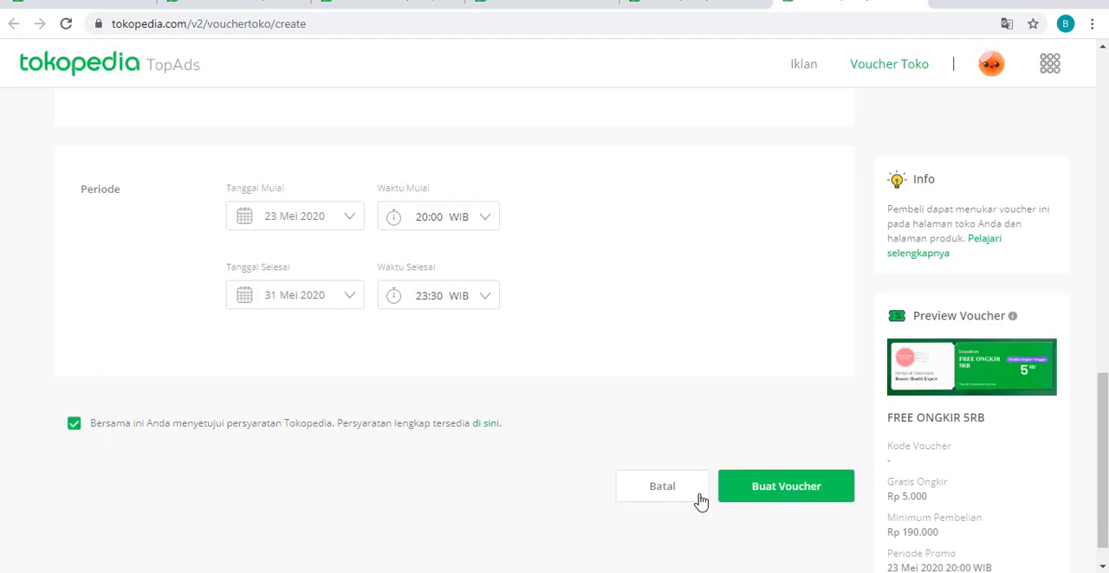
click(798, 499)
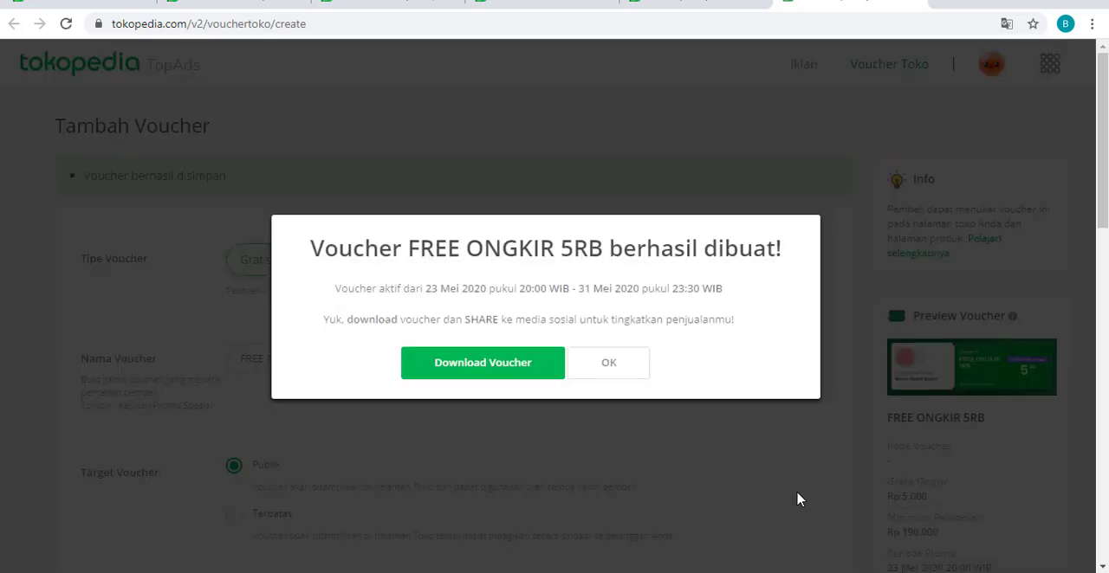
click(610, 367)
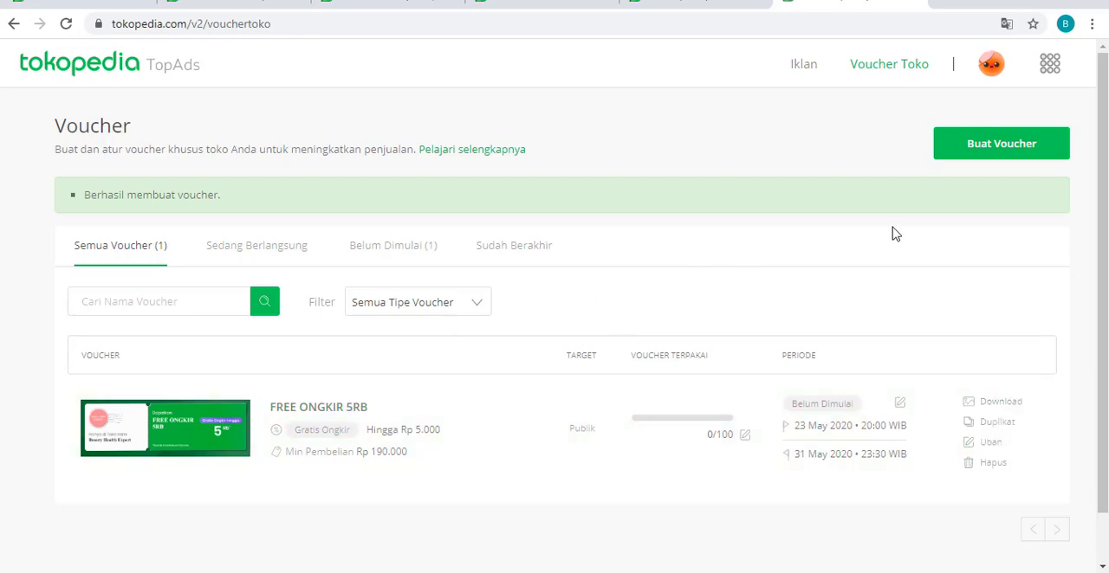
- Start another Gratis Ongkir voucher and name it "FREE ONGKIR 10RB"
click(1022, 152)
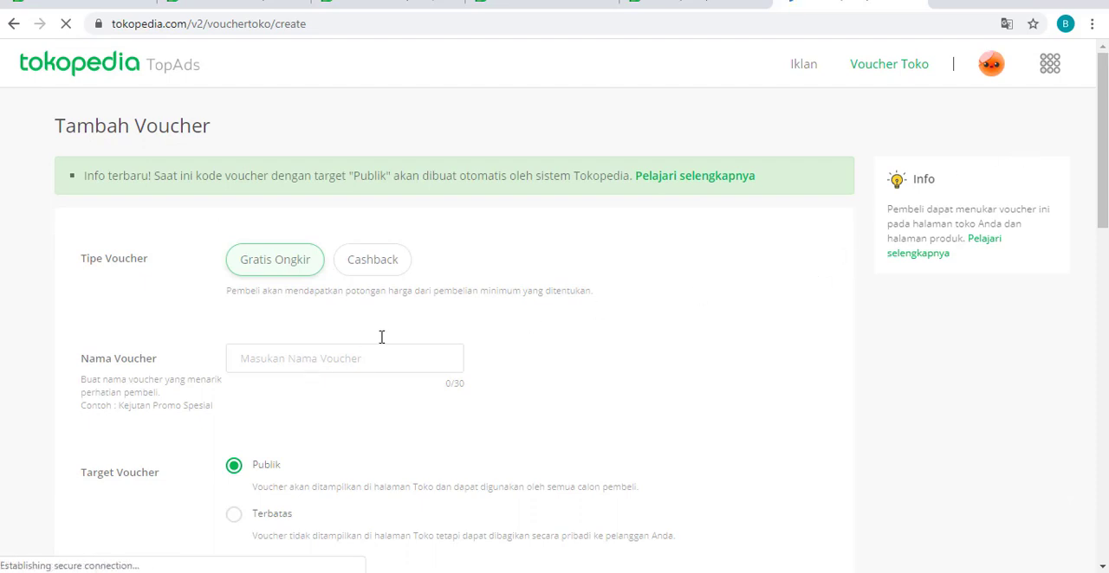
text(F)
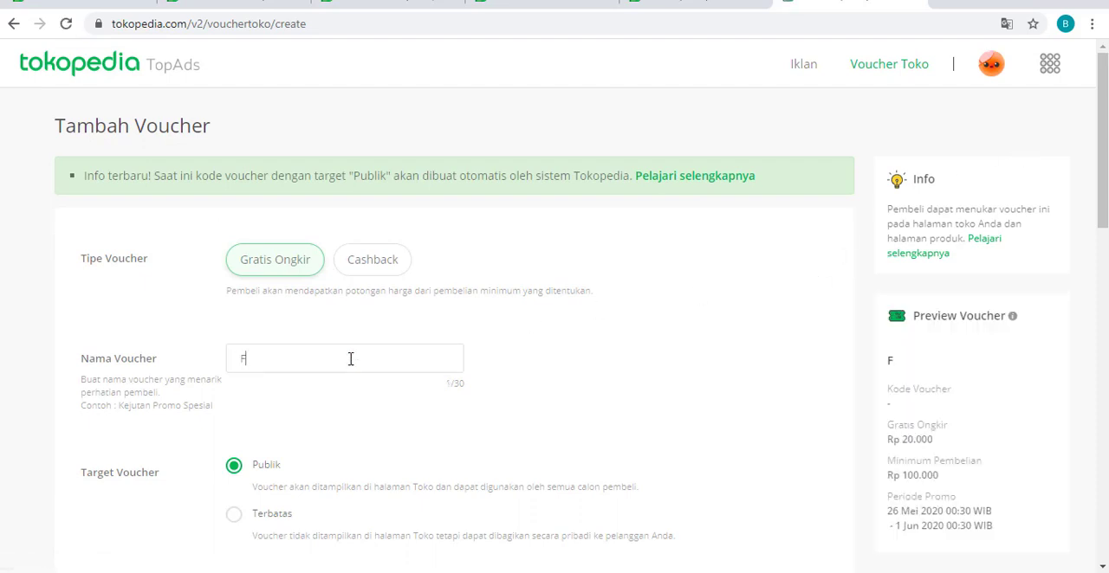
text(REE ONGKIR 10)
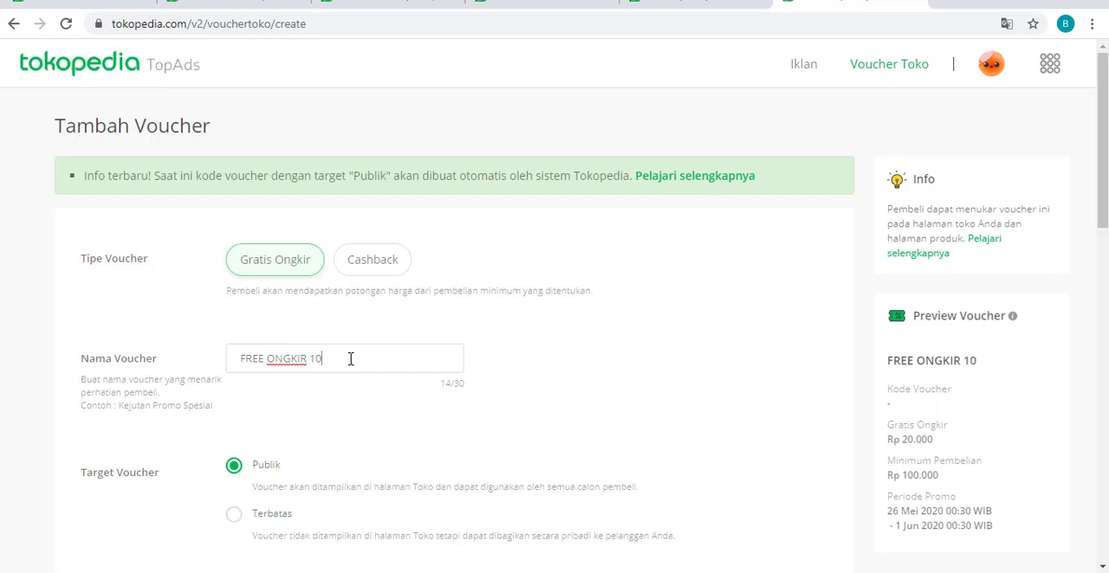
text(RB)
- Set the free shipping amount of the second voucher to Rp 10.000
scroll(338, 363, down, 4)
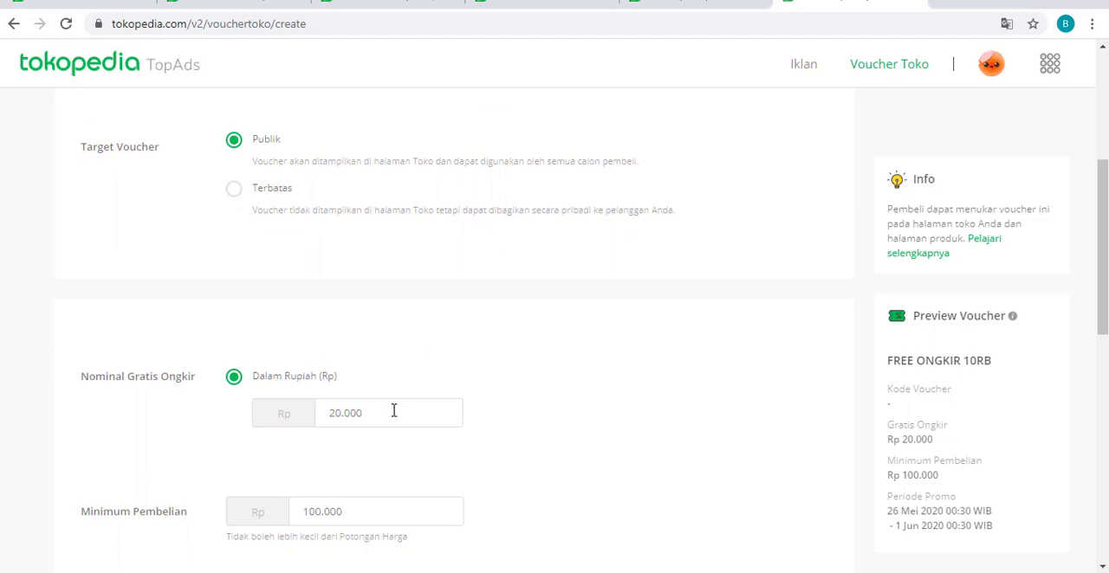
drag(371, 410, 317, 403)
text(1)
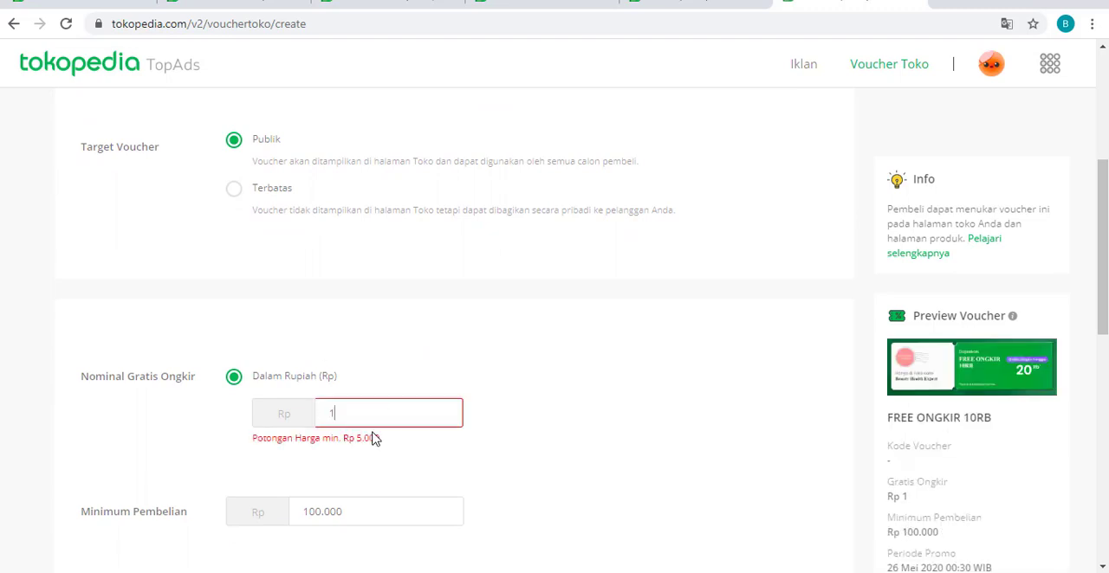
text(0.000)
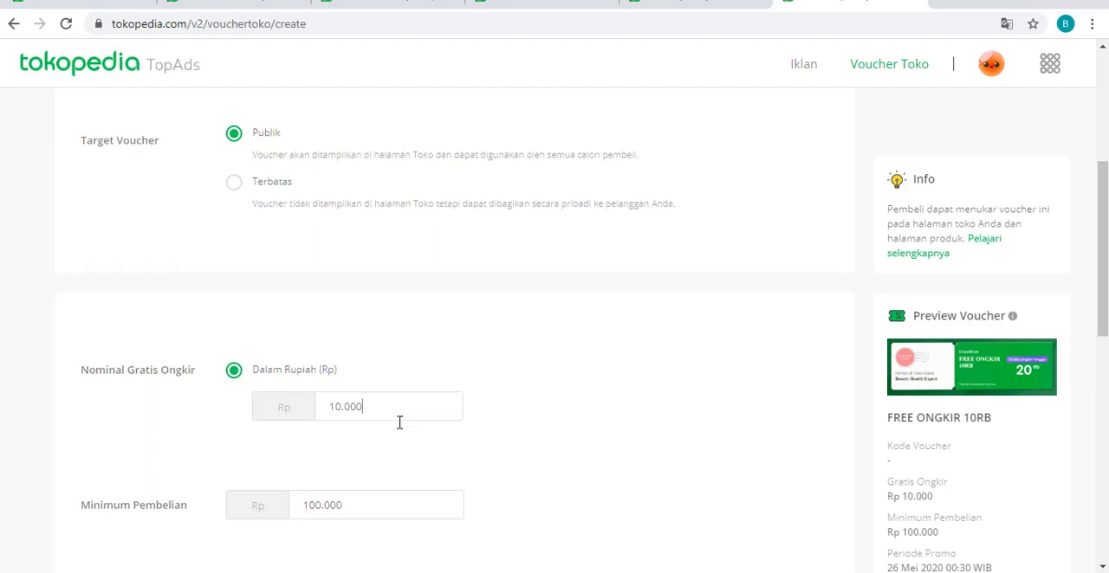
- Set the minimum purchase of the FREE ONGKIR 10RB voucher to Rp 490.000
scroll(400, 423, down, 2)
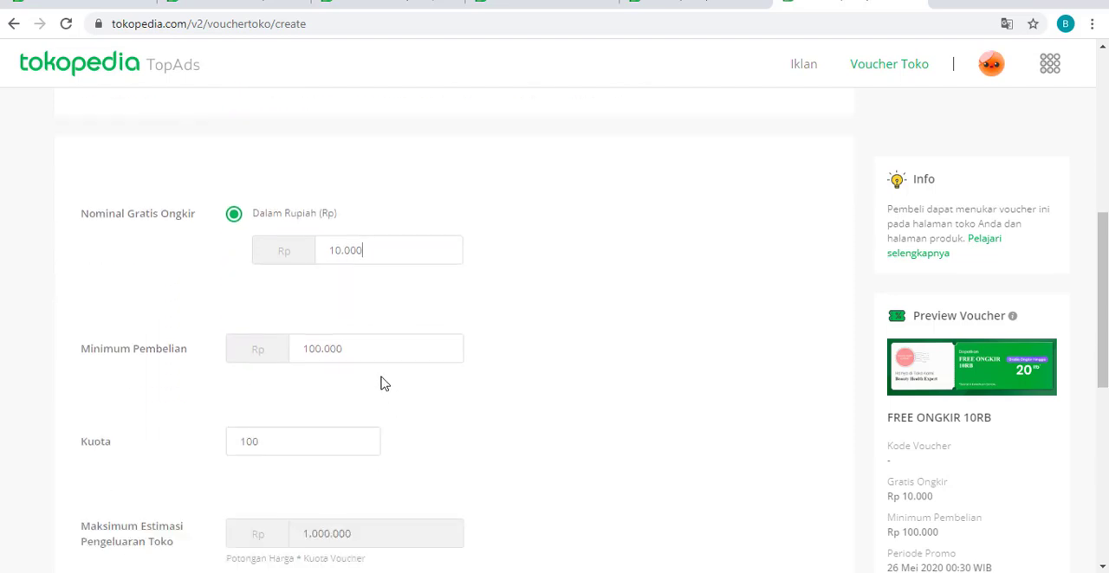
drag(363, 350, 290, 355)
text(490)
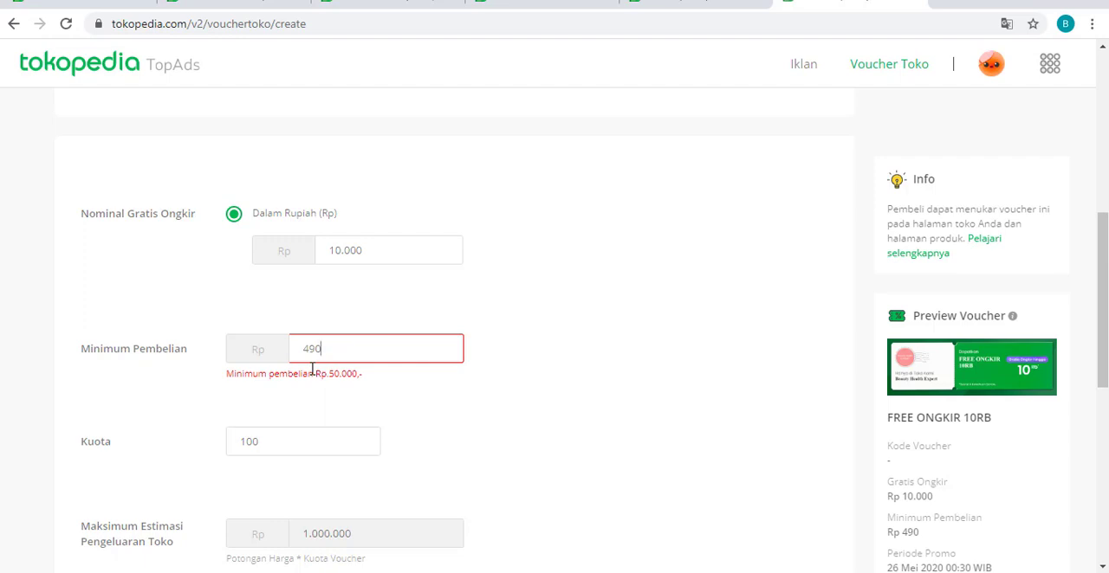
text(000)
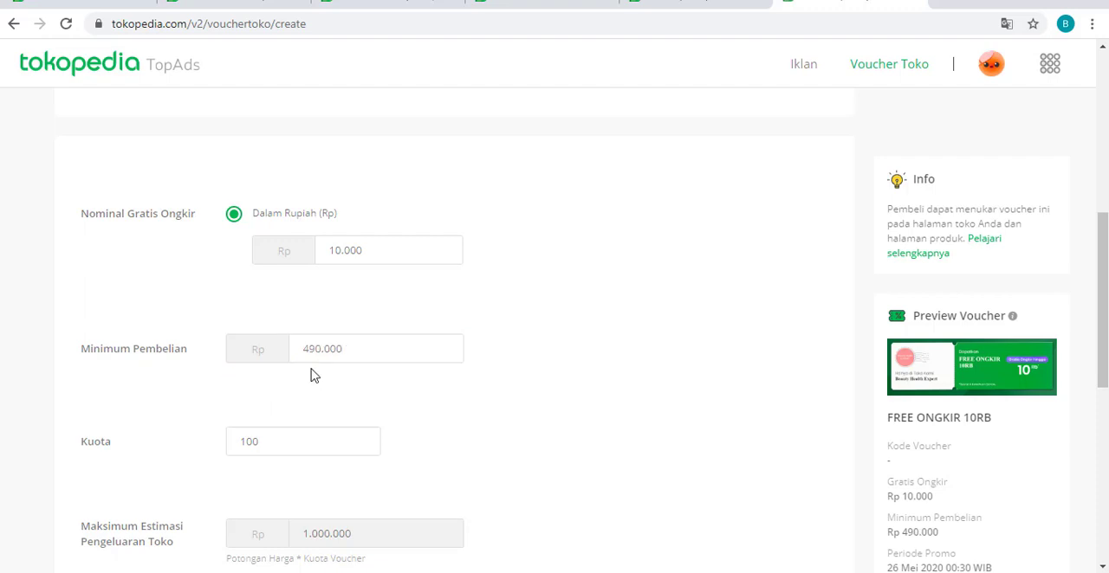
- Set the start of the FREE ONGKIR 10RB voucher period to 23 Mei 2020 at 20:00 WIB
scroll(311, 407, down, 3)
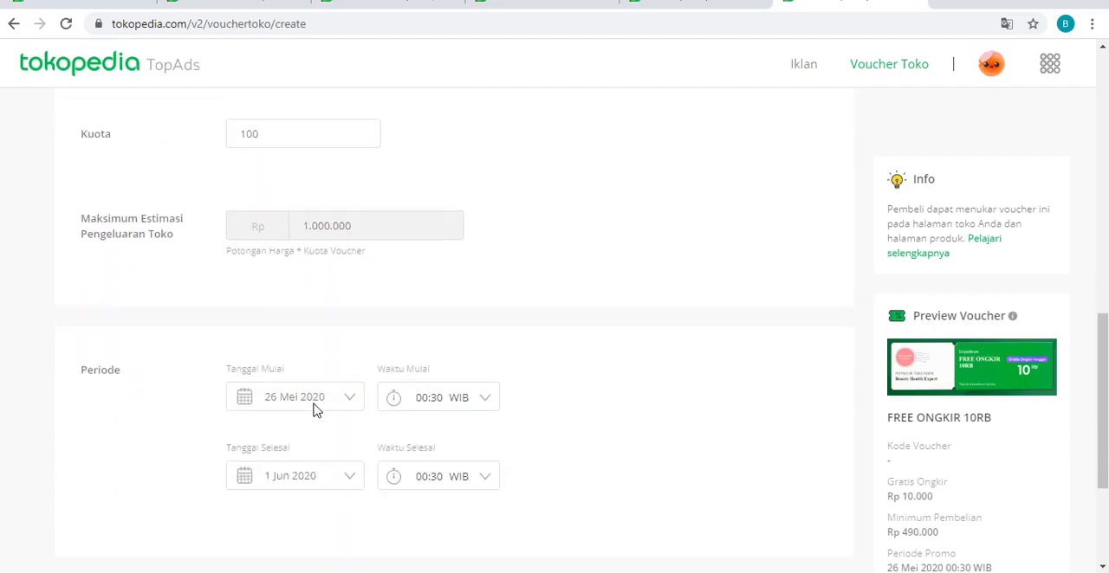
click(307, 460)
scroll(384, 427, down, 3)
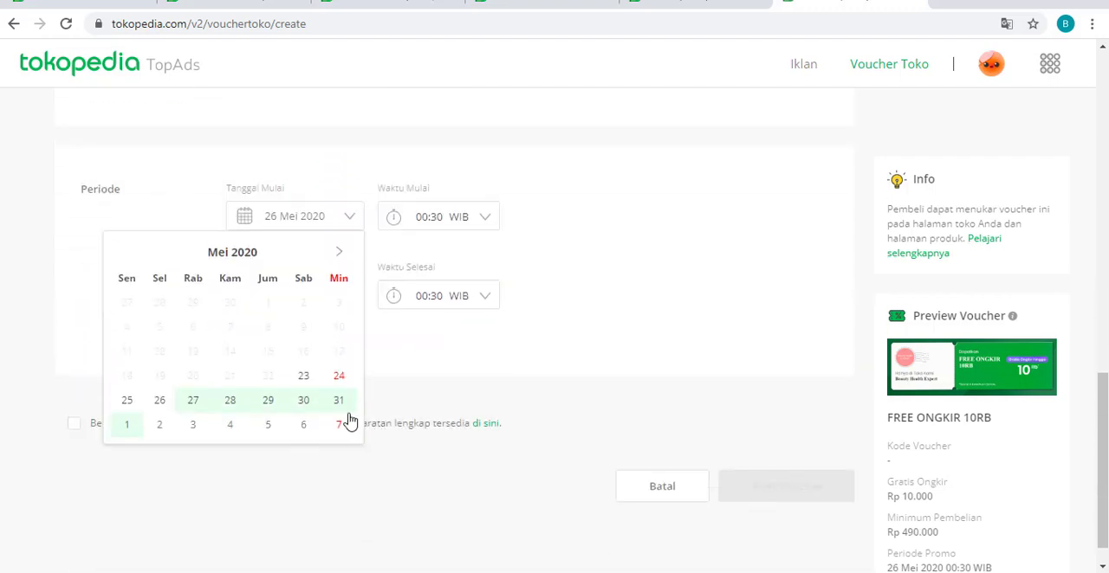
click(302, 376)
click(447, 226)
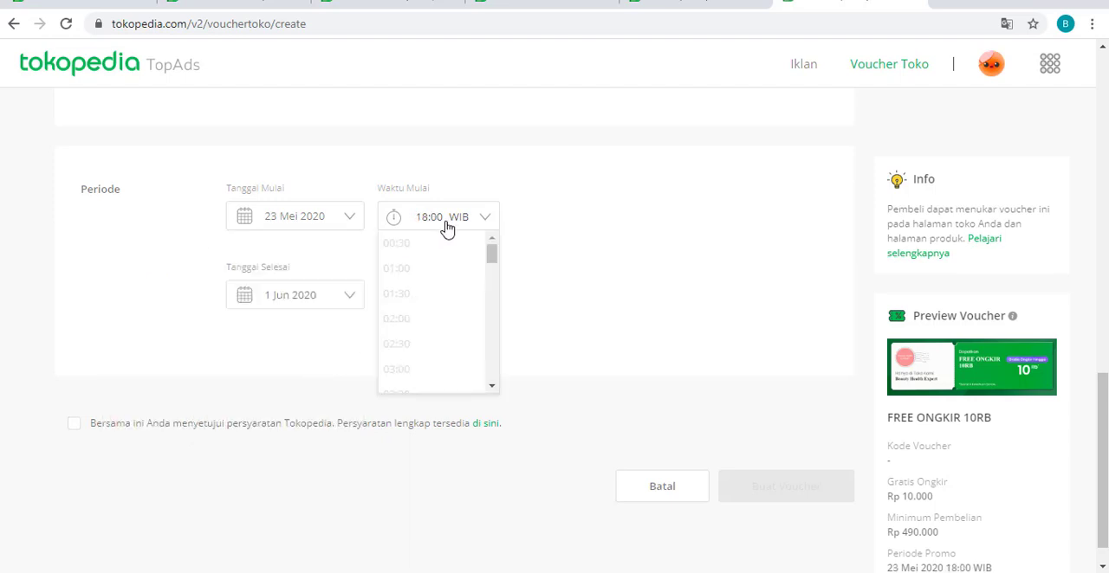
scroll(463, 263, down, 5)
scroll(462, 264, down, 8)
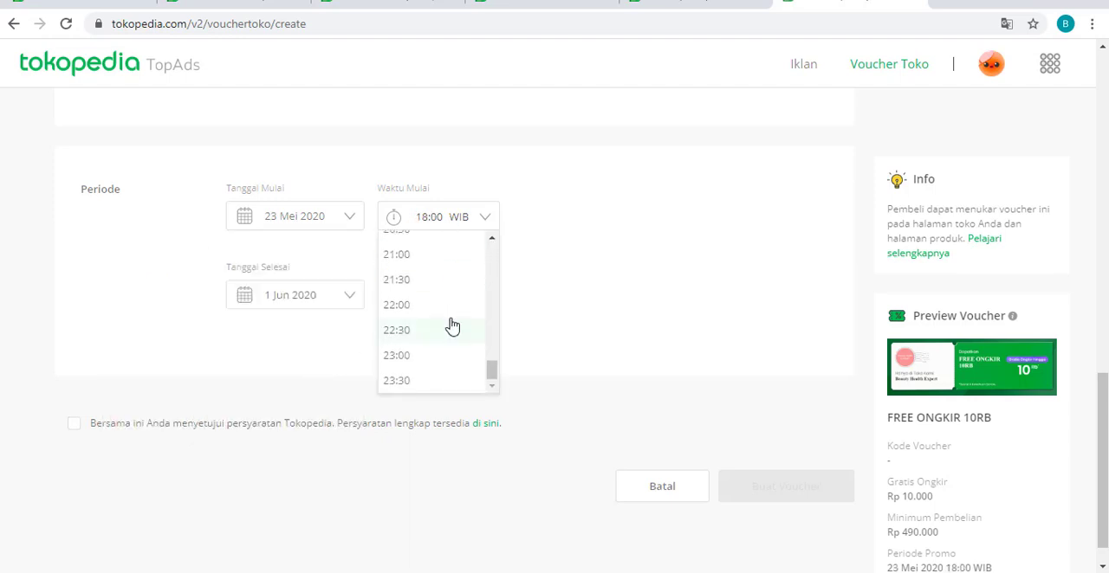
scroll(413, 280, up, 3)
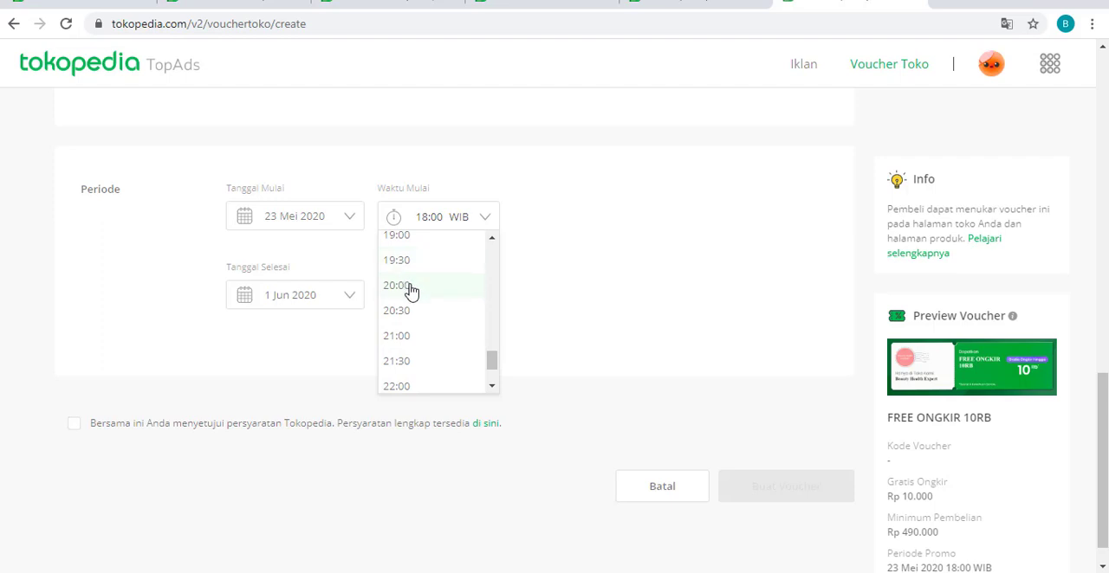
click(413, 290)
- Set the end of the FREE ONGKIR 10RB voucher period to 31 Mei 2020 at 23:30 WIB
click(313, 302)
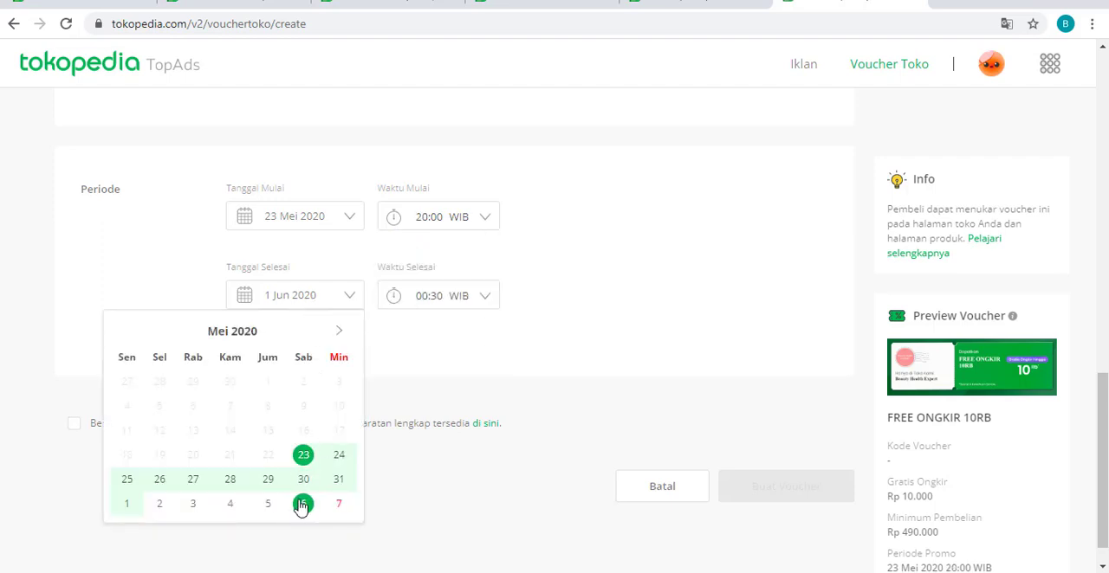
click(340, 480)
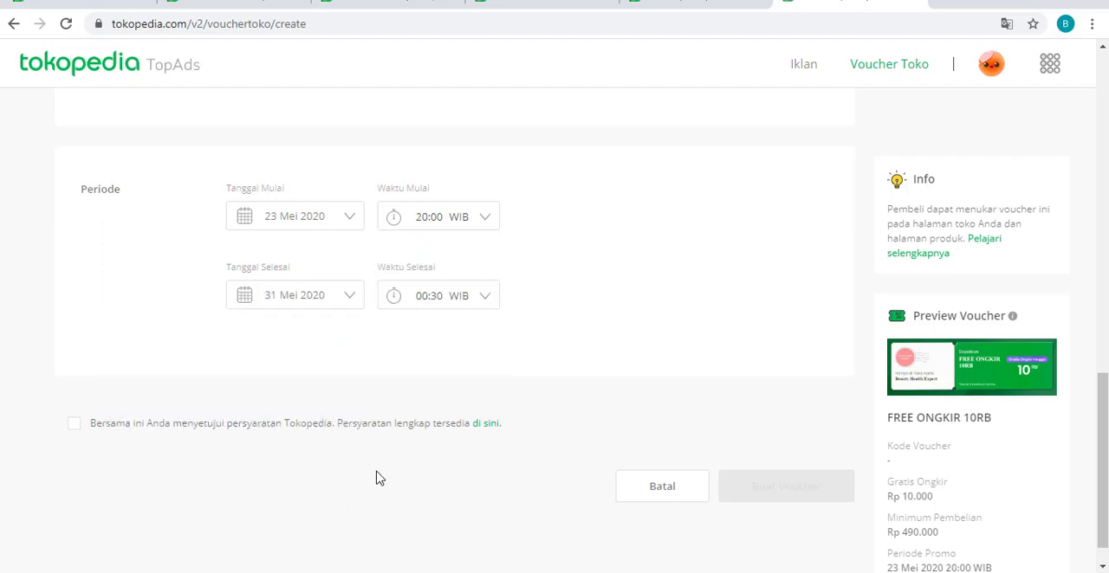
click(457, 300)
scroll(484, 388, down, 2)
scroll(483, 388, down, 10)
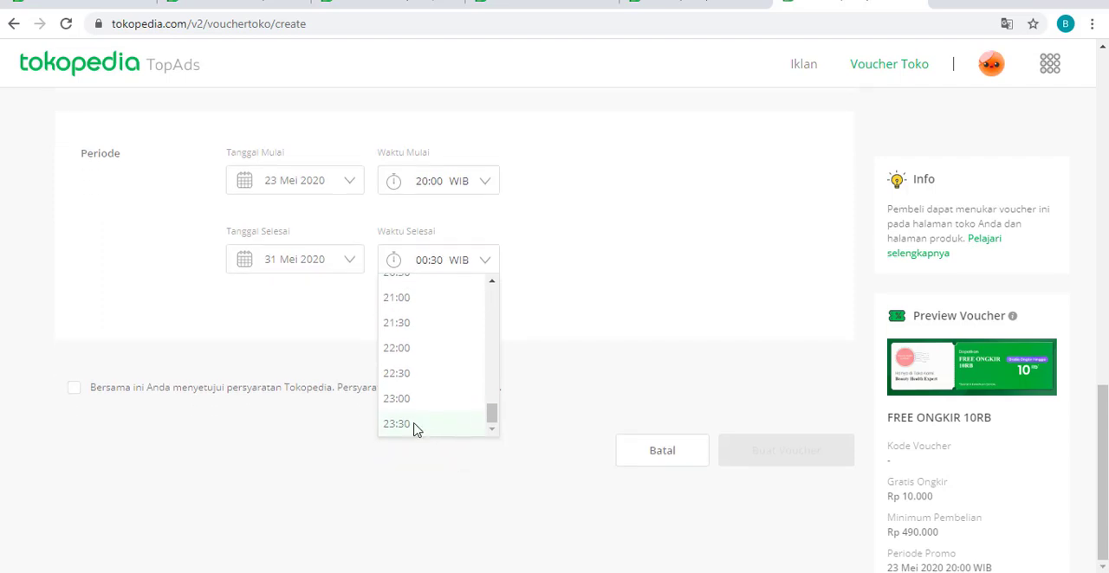
click(416, 429)
- Agree to the Tokopedia terms and create the FREE ONGKIR 10RB voucher, closing the confirmation without downloading it
click(73, 390)
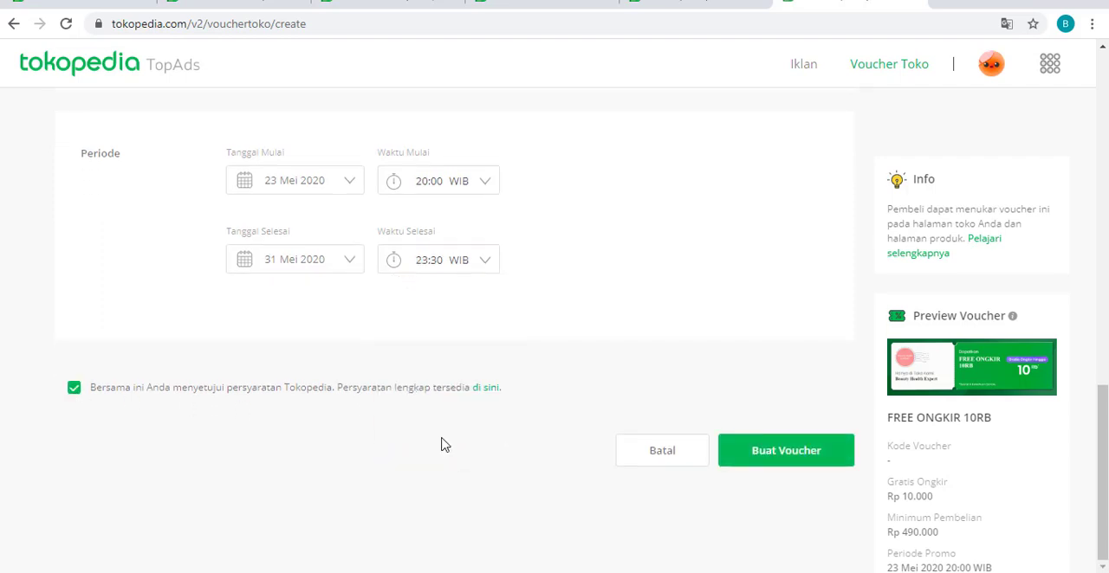
click(818, 457)
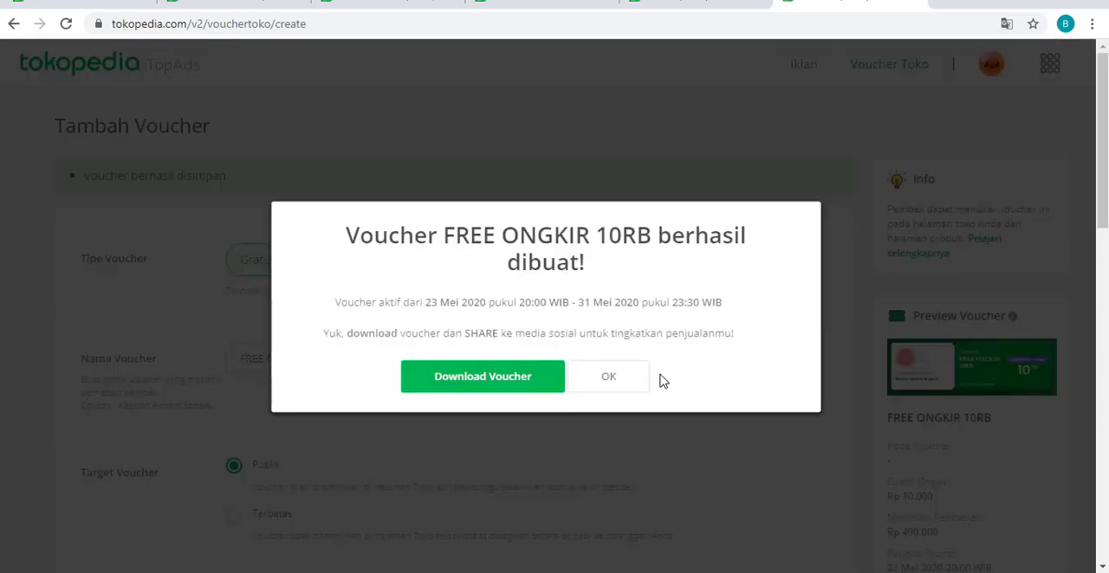
click(627, 377)
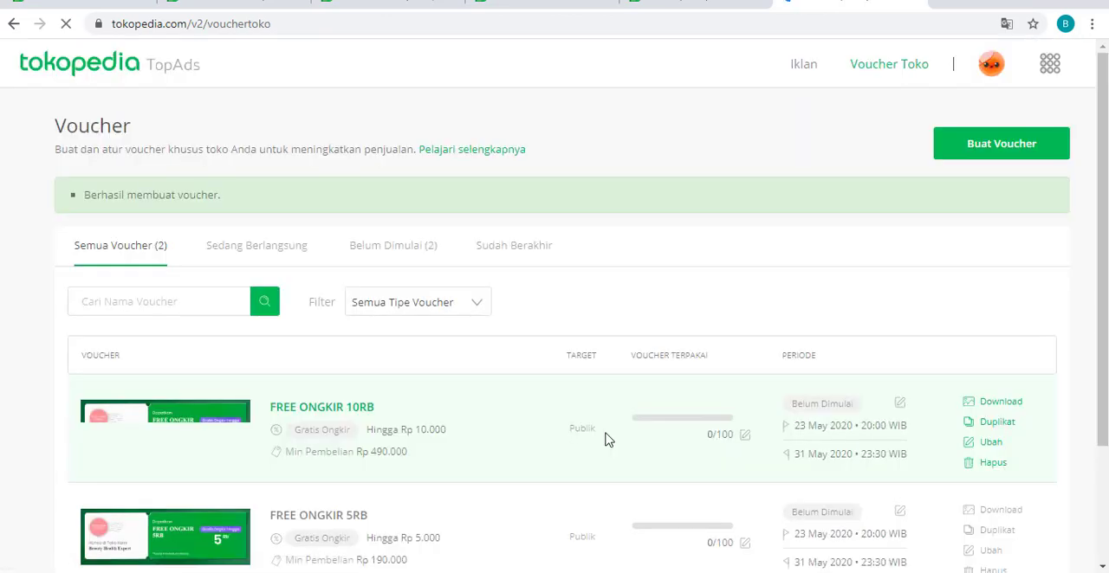
- Start a third Gratis Ongkir voucher and name it "FREE ONGKIR 15RB"
scroll(606, 440, down, 1)
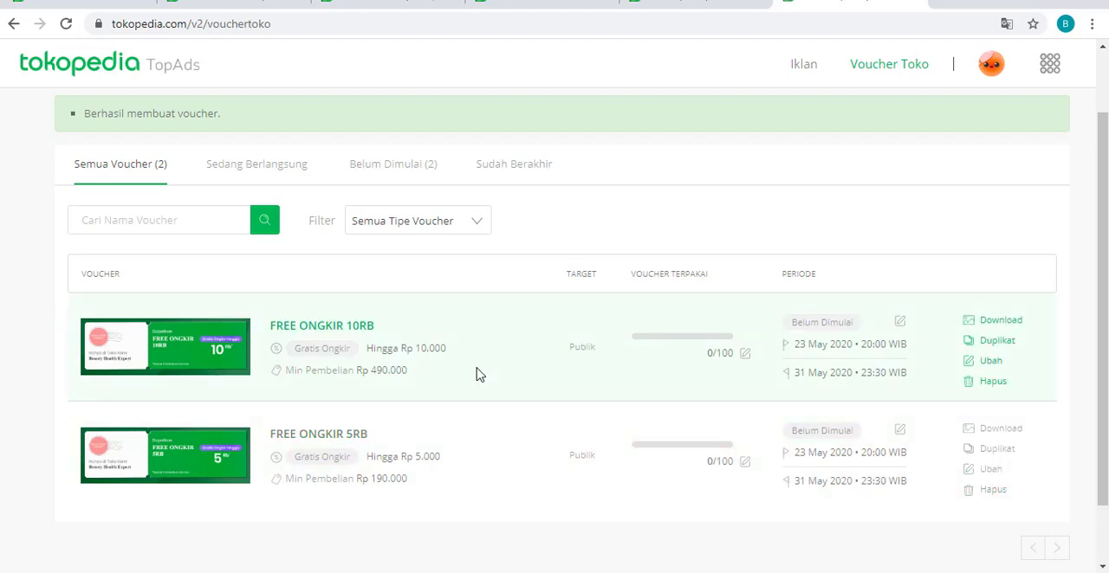
scroll(478, 375, up, 1)
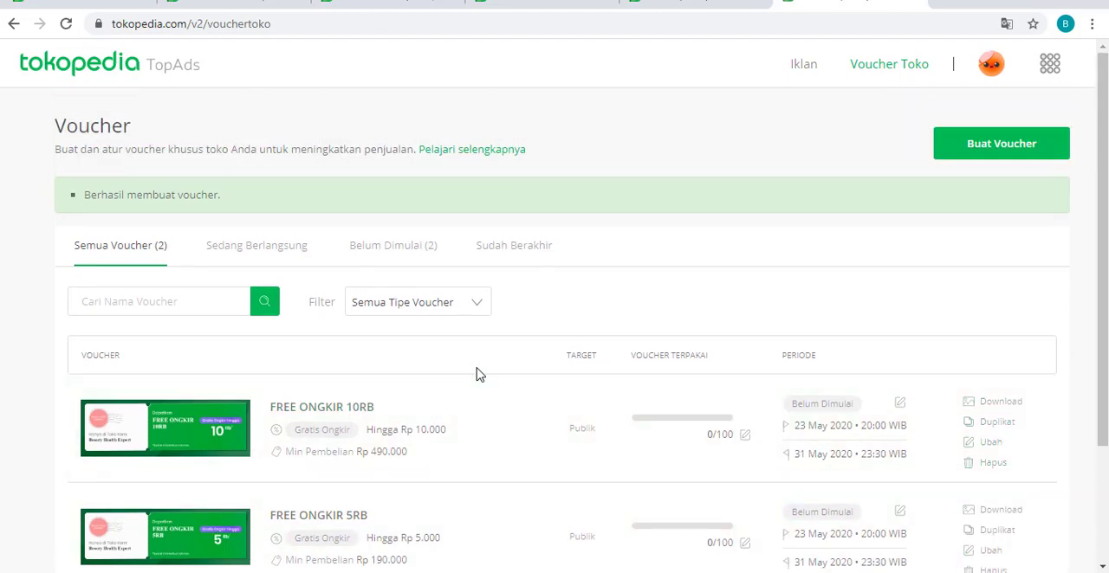
click(996, 147)
click(339, 355)
text(FREE ONGKI)
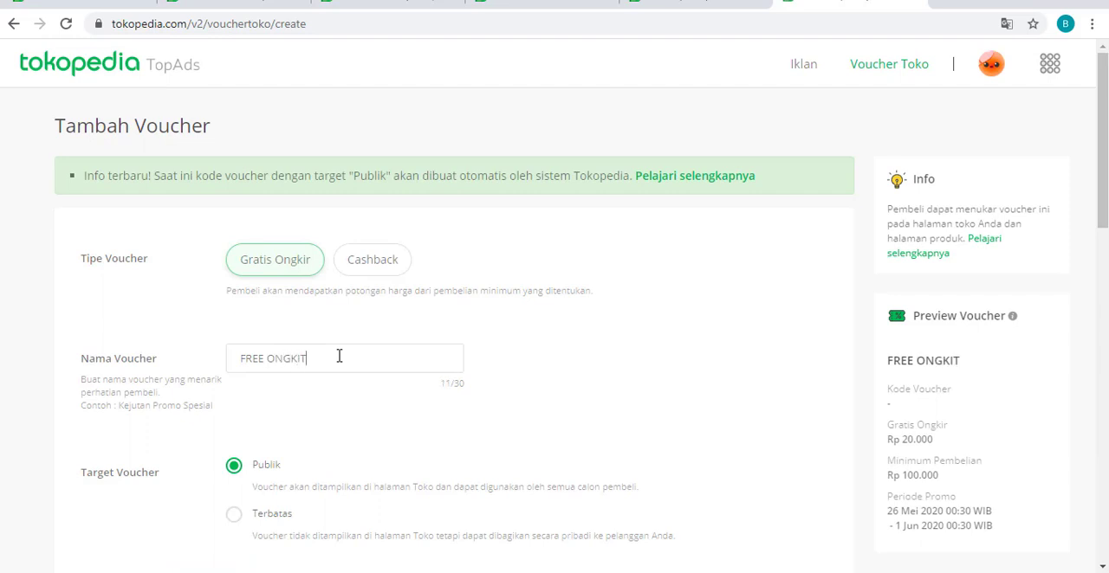
text(R 15)
text(RB)
- Set the free shipping amount of the FREE ONGKIR 15RB voucher to Rp 15.000
scroll(361, 387, down, 1)
scroll(373, 385, down, 4)
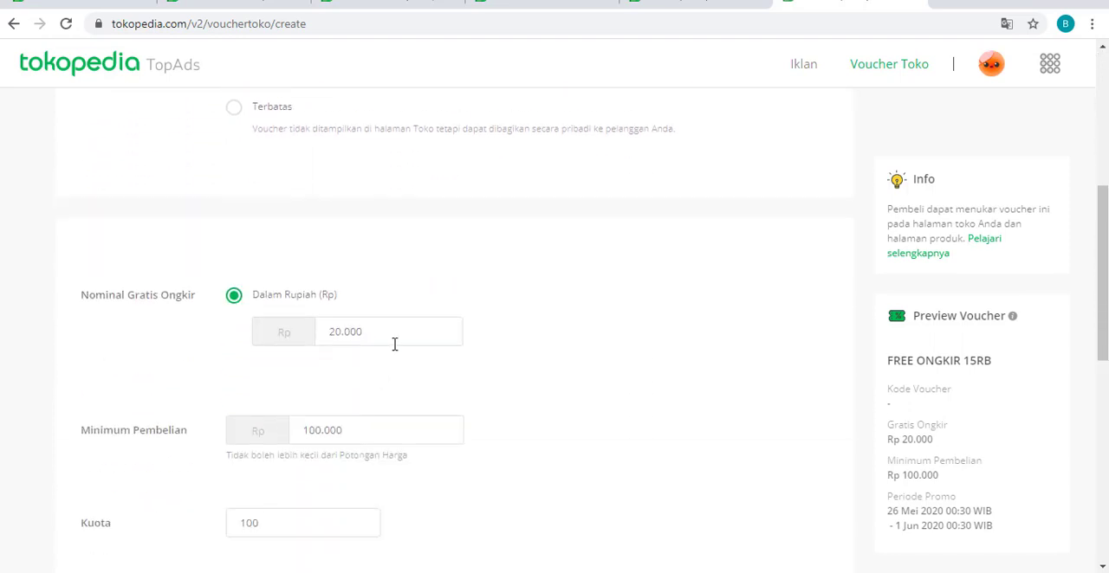
drag(369, 330, 314, 329)
text(1)
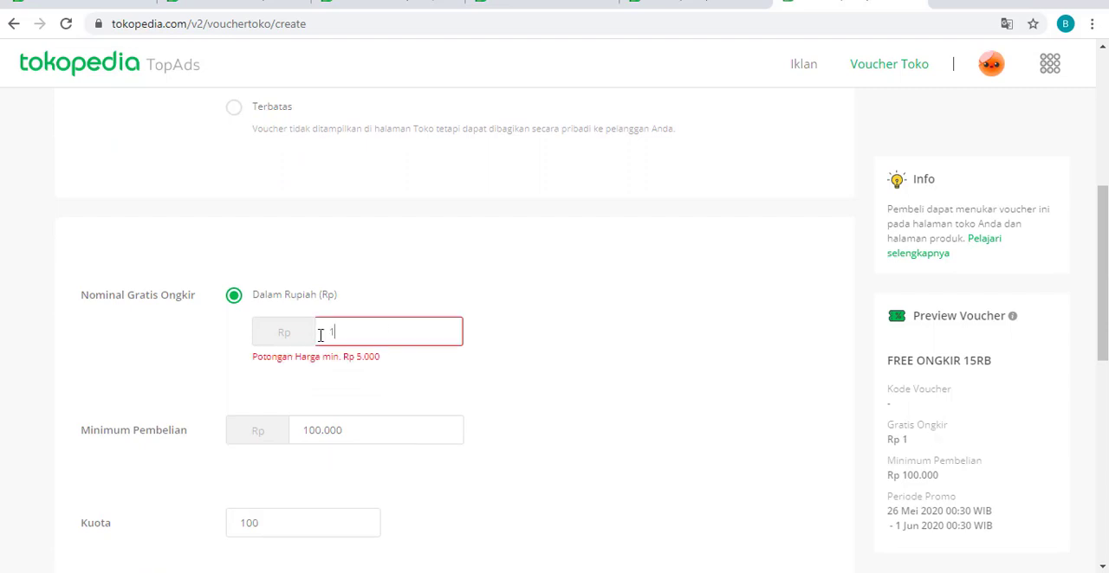
text(5.000)
- Set the minimum purchase of the FREE ONGKIR 15RB voucher to Rp 1.000.000
scroll(514, 413, down, 1)
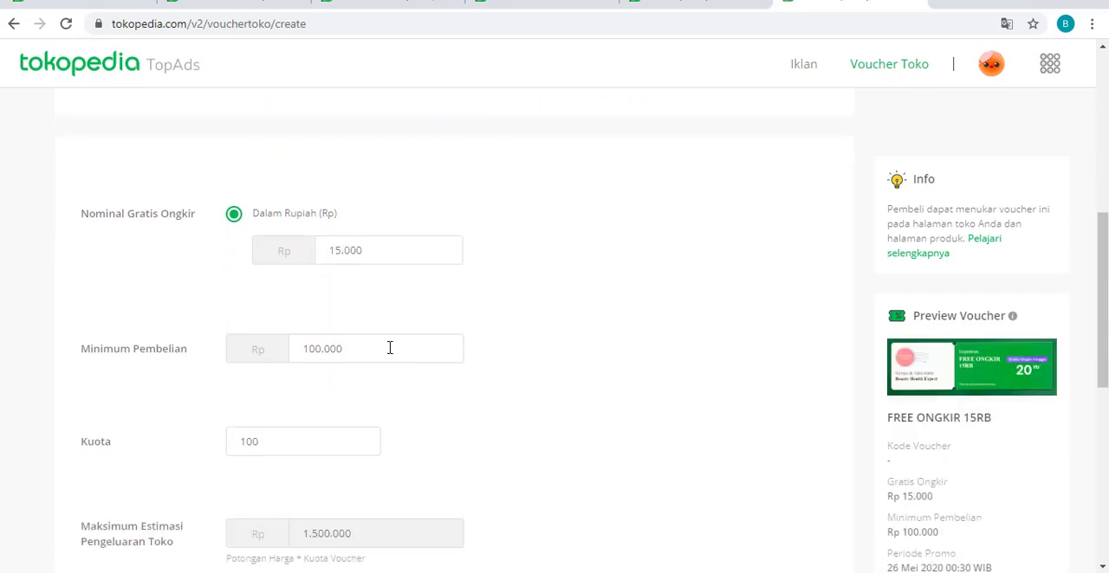
drag(388, 347, 284, 362)
text(1)
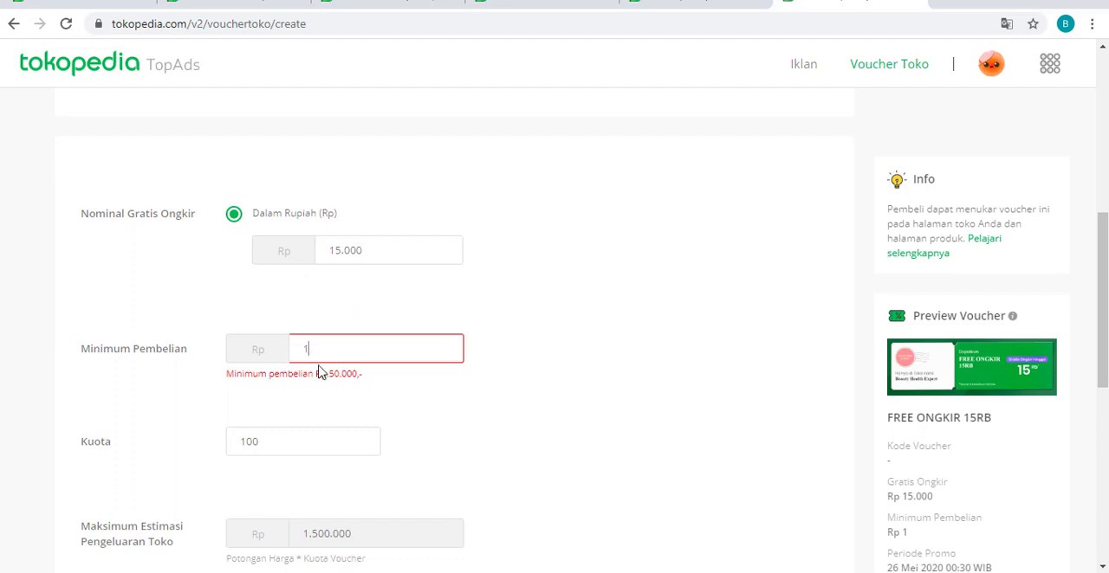
text(.000.000)
- Set the start of the FREE ONGKIR 15RB voucher period to 23 Mei 2020 at 20:00 WIB
scroll(487, 393, down, 3)
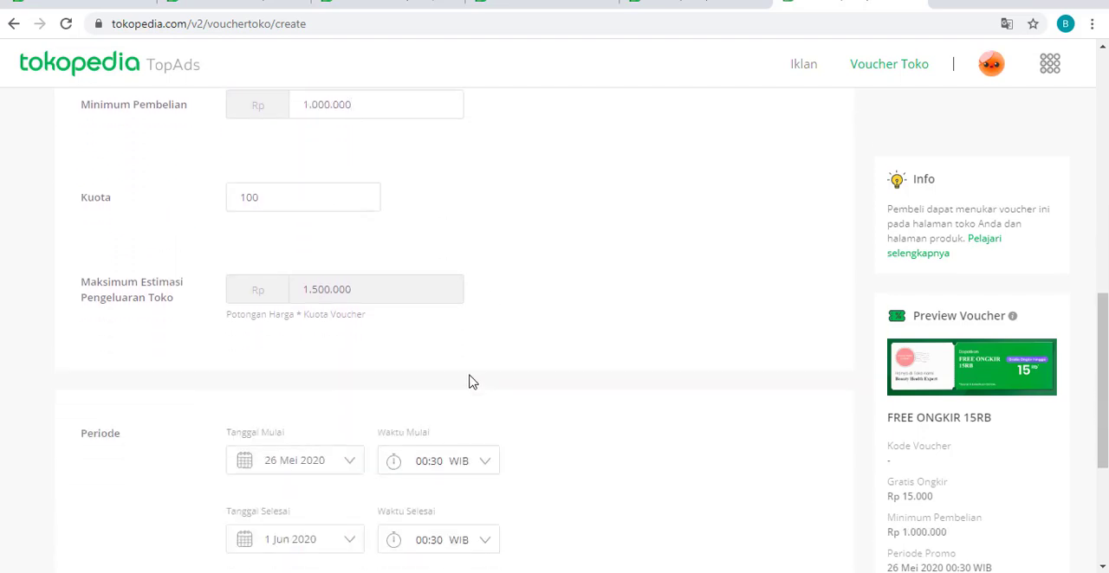
scroll(466, 382, down, 2)
click(317, 305)
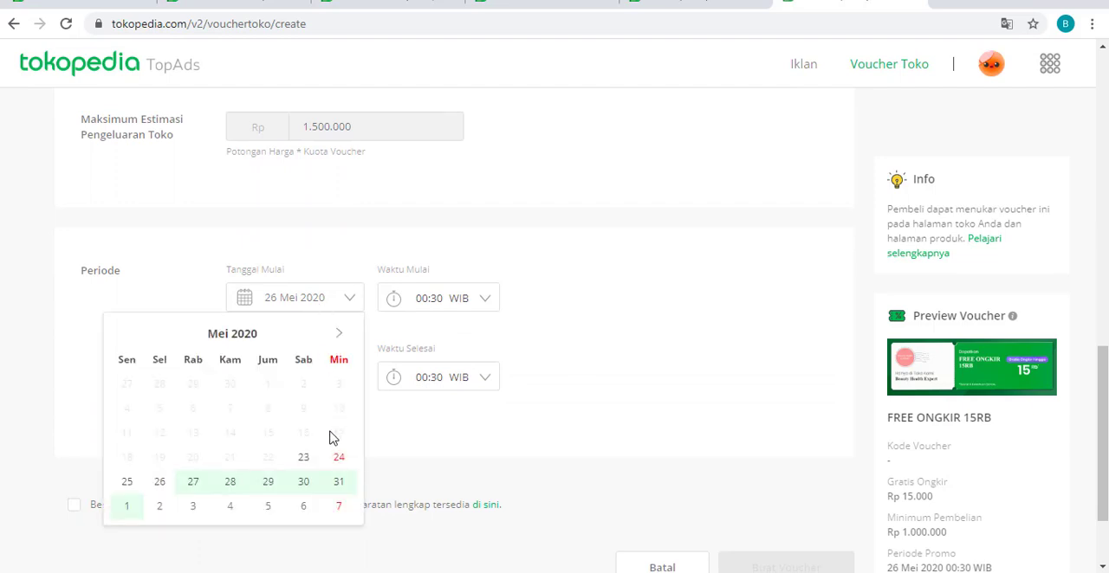
click(303, 458)
click(468, 304)
scroll(485, 346, down, 5)
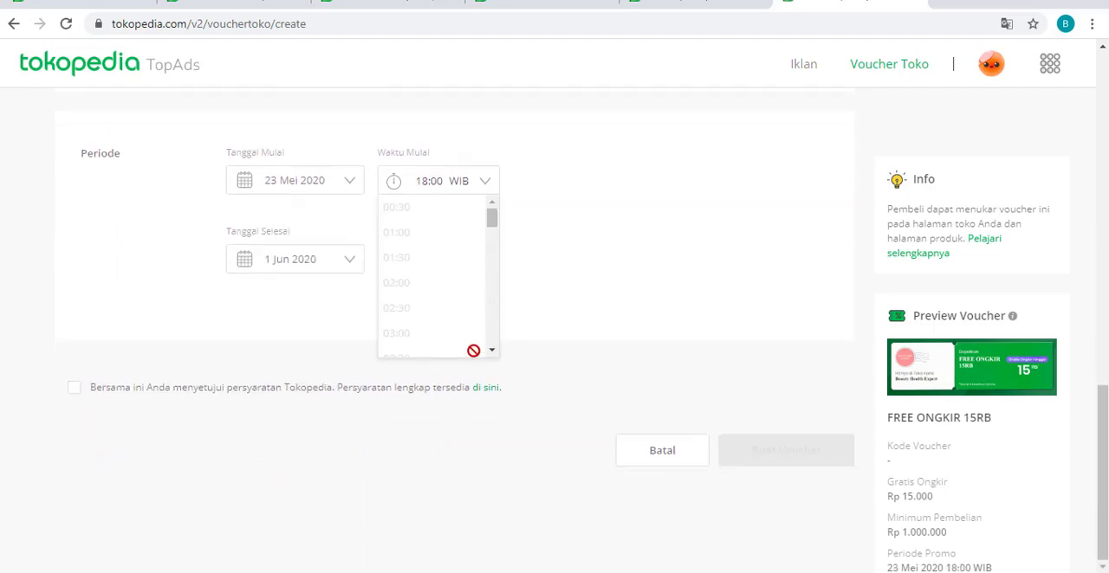
scroll(483, 308, down, 5)
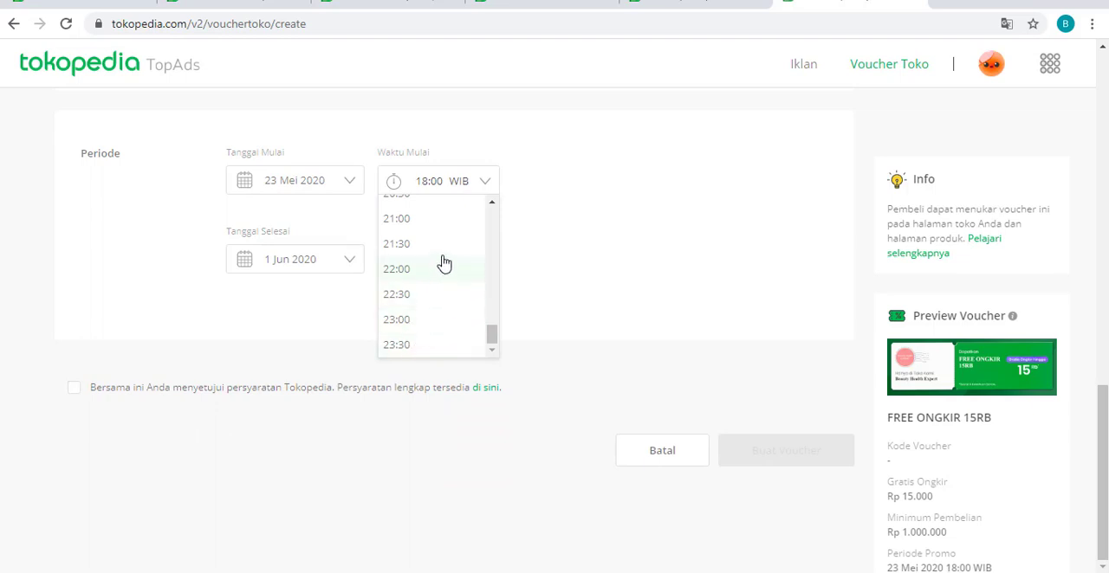
click(440, 244)
click(453, 190)
scroll(470, 238, up, 1)
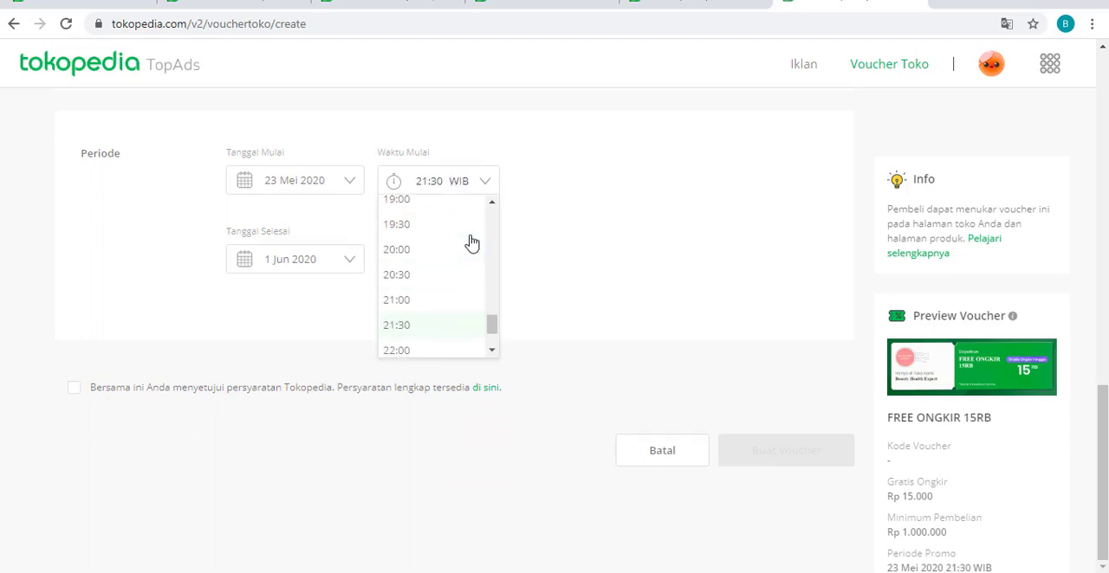
click(445, 252)
- Set the end of the FREE ONGKIR 15RB voucher period to 31 Mei 2020 at 23:30 WIB
click(339, 266)
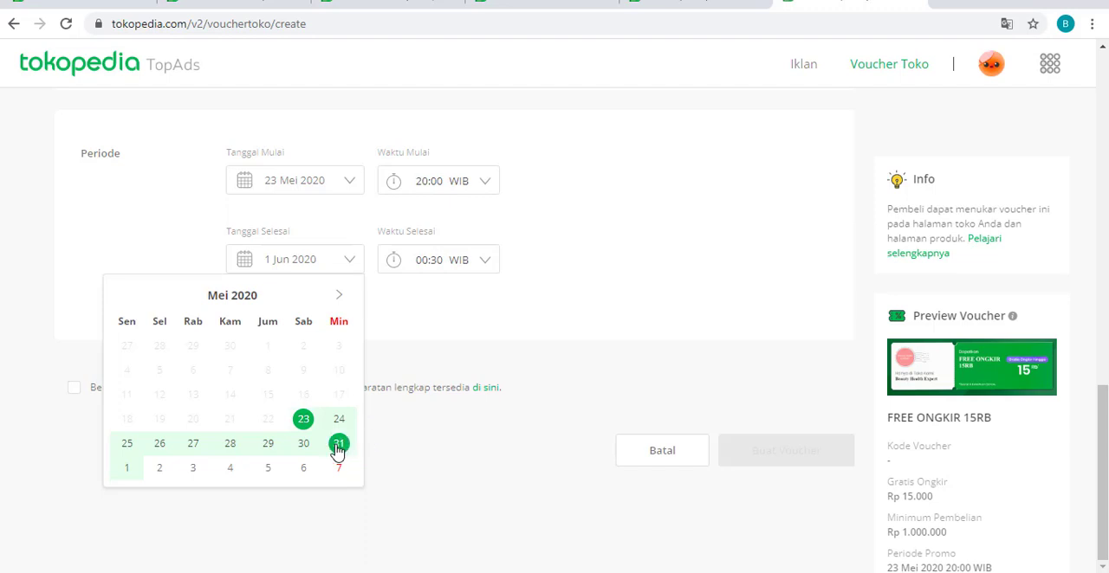
click(339, 445)
click(470, 265)
scroll(458, 324, down, 10)
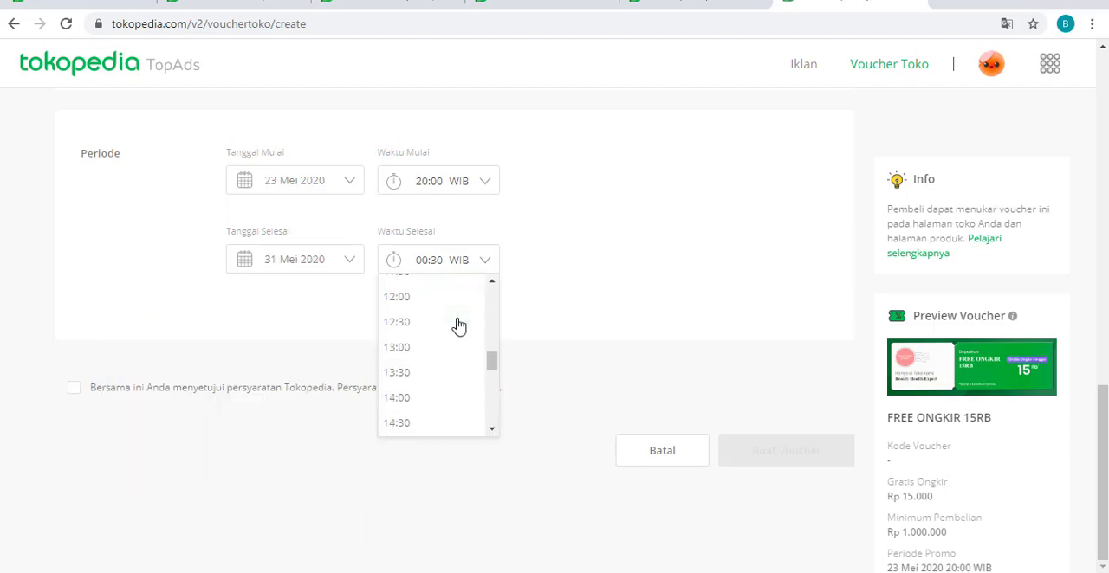
click(403, 426)
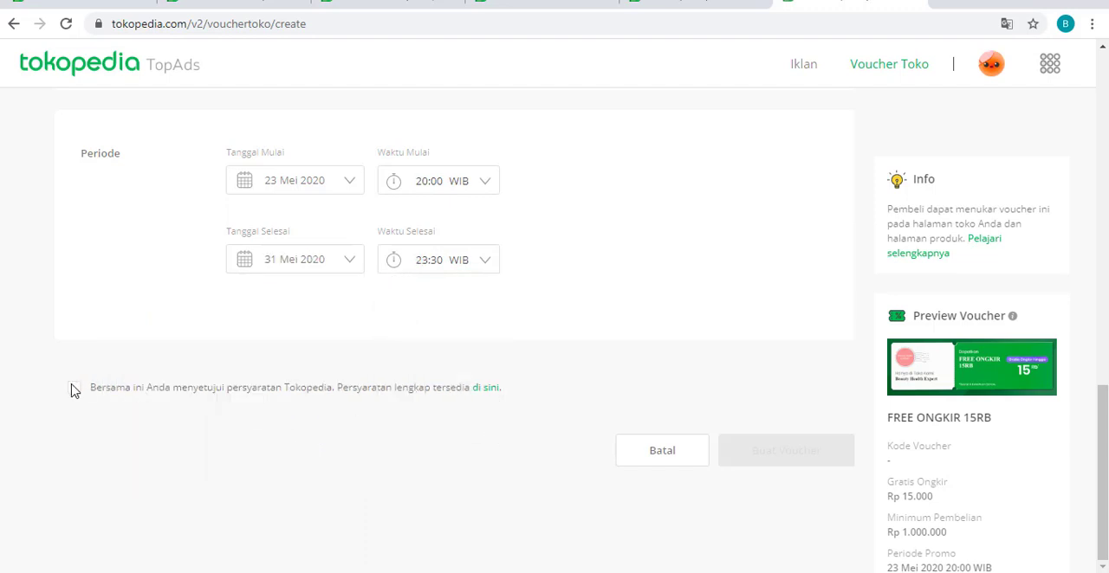
- Agree to the Tokopedia terms and create the FREE ONGKIR 15RB voucher, closing the confirmation without downloading it
click(74, 389)
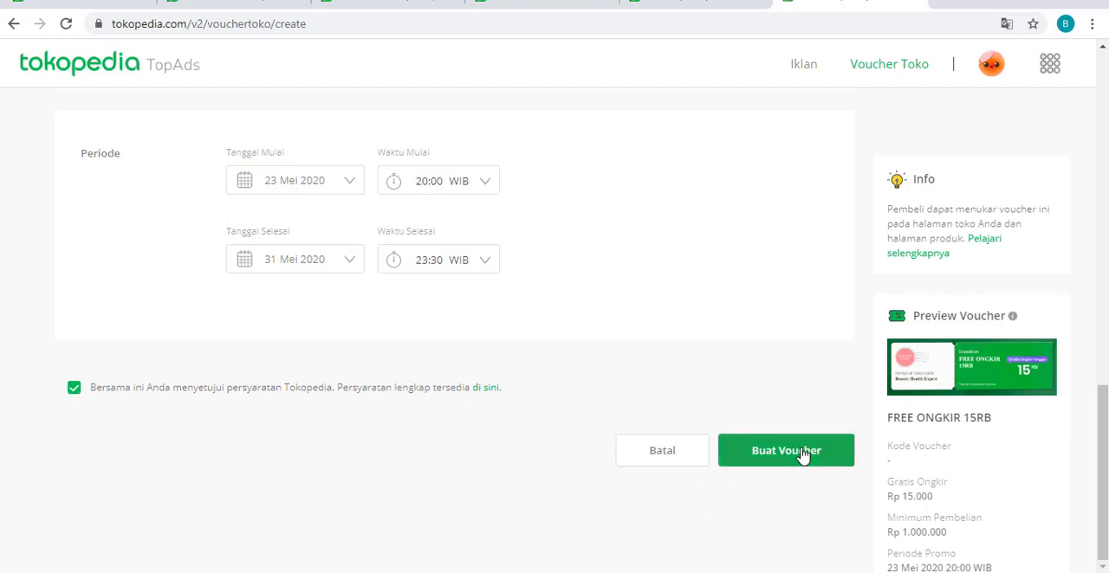
click(803, 458)
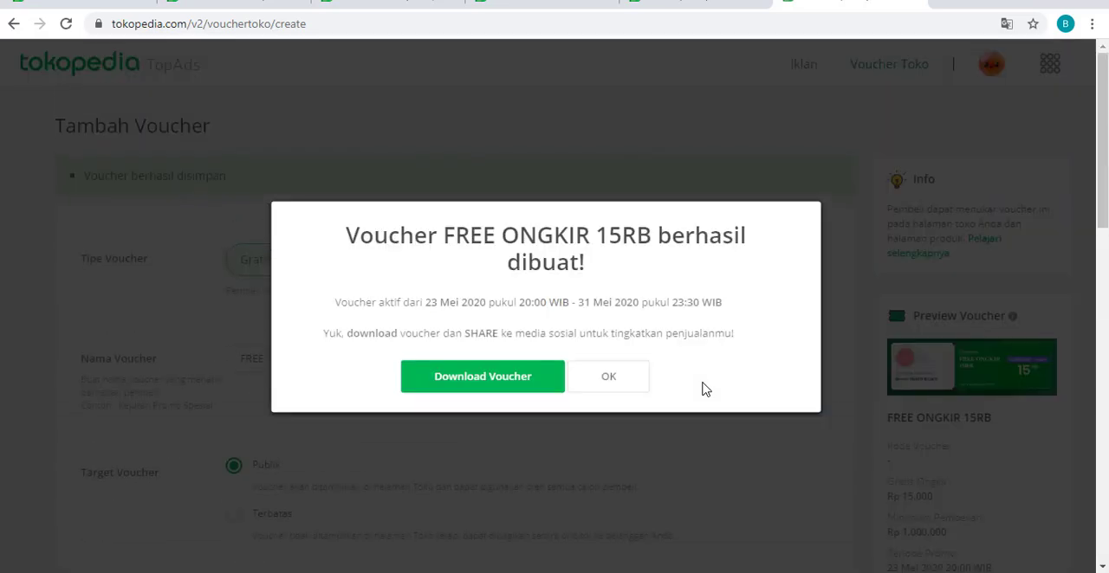
click(622, 383)
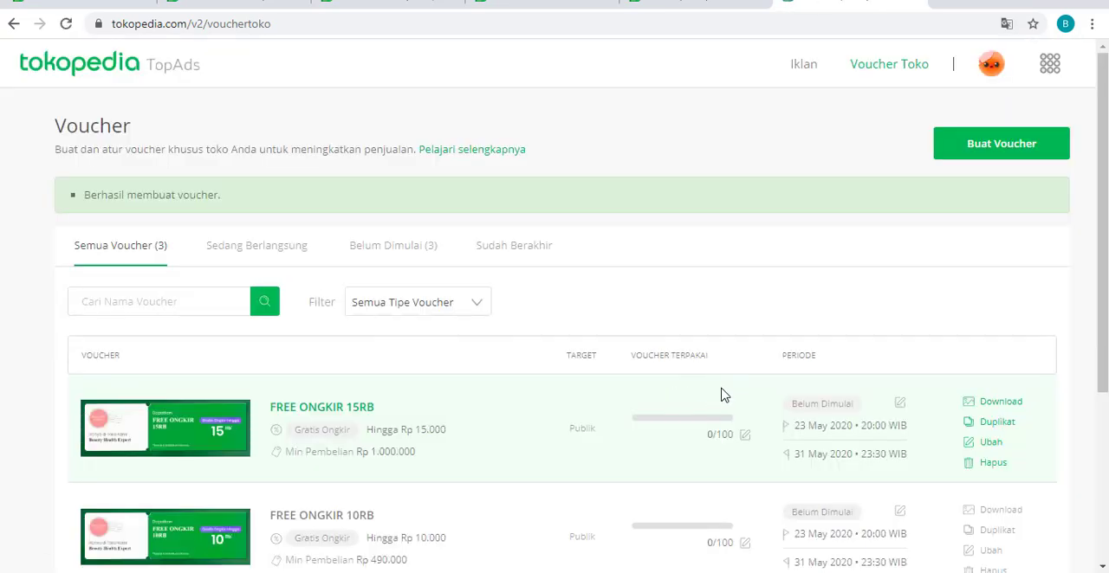
- Look over the list of created vouchers and switch to the shop information settings page in Tokopedia Seller
scroll(723, 395, down, 3)
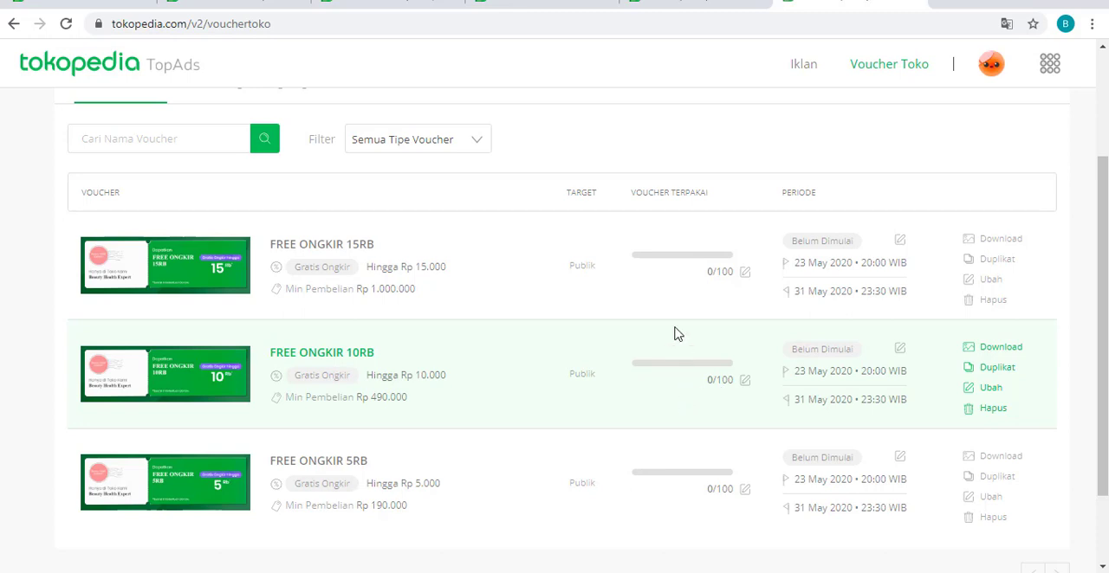
scroll(650, 346, up, 2)
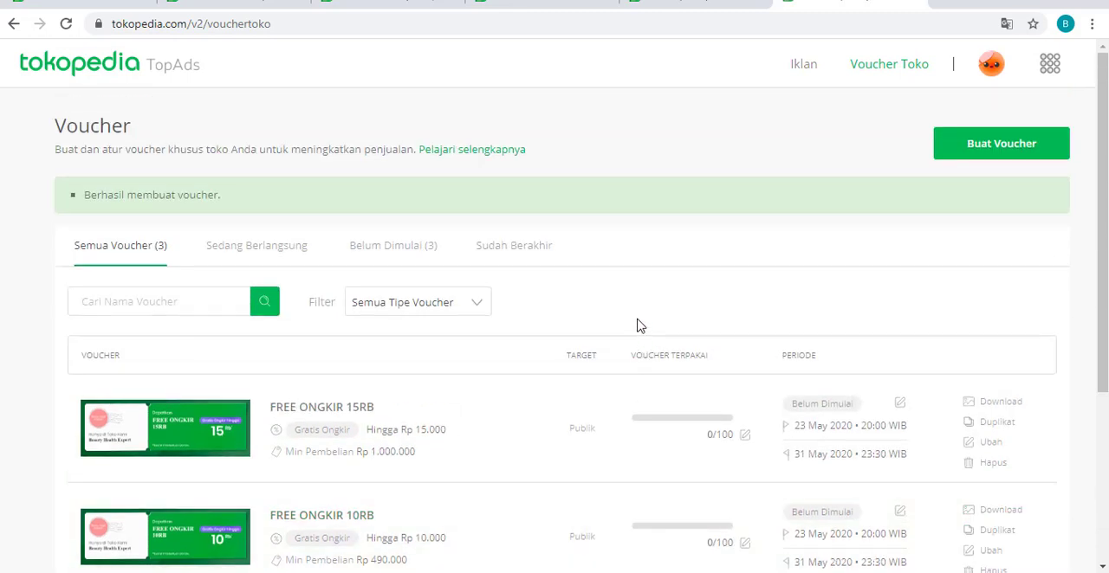
click(586, 15)
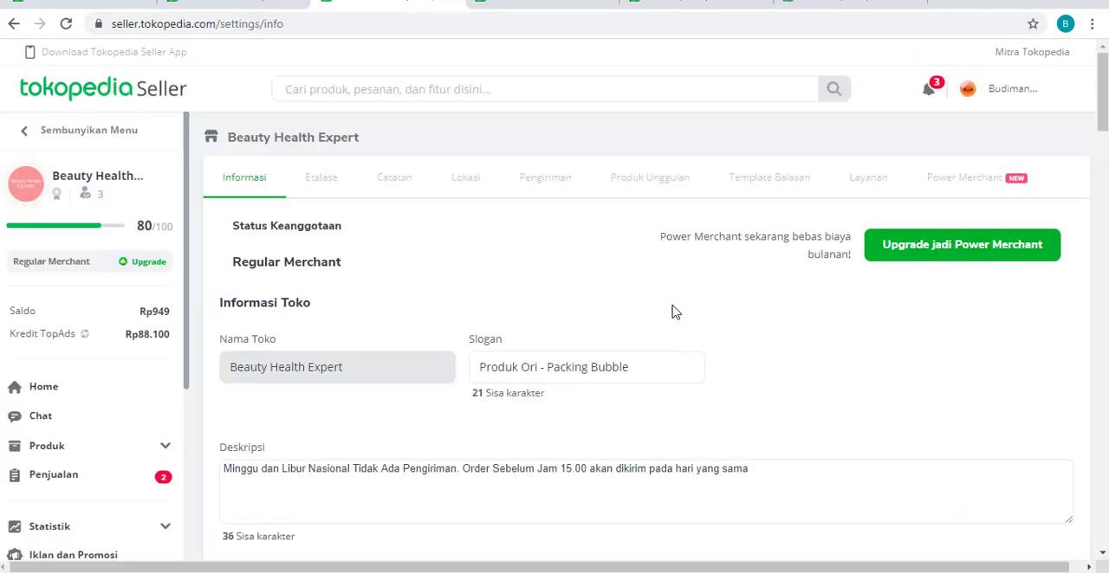
- Delete the existing SYARAT MENDAPATKAN FREE ONGKIR note from the shop notes and confirm the deletion
click(404, 181)
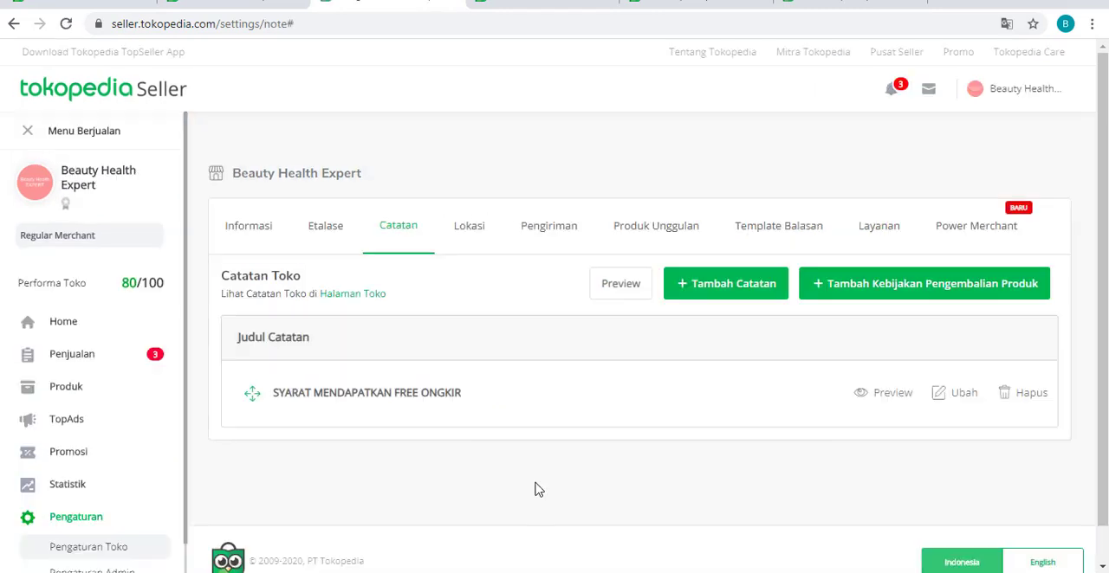
click(1031, 395)
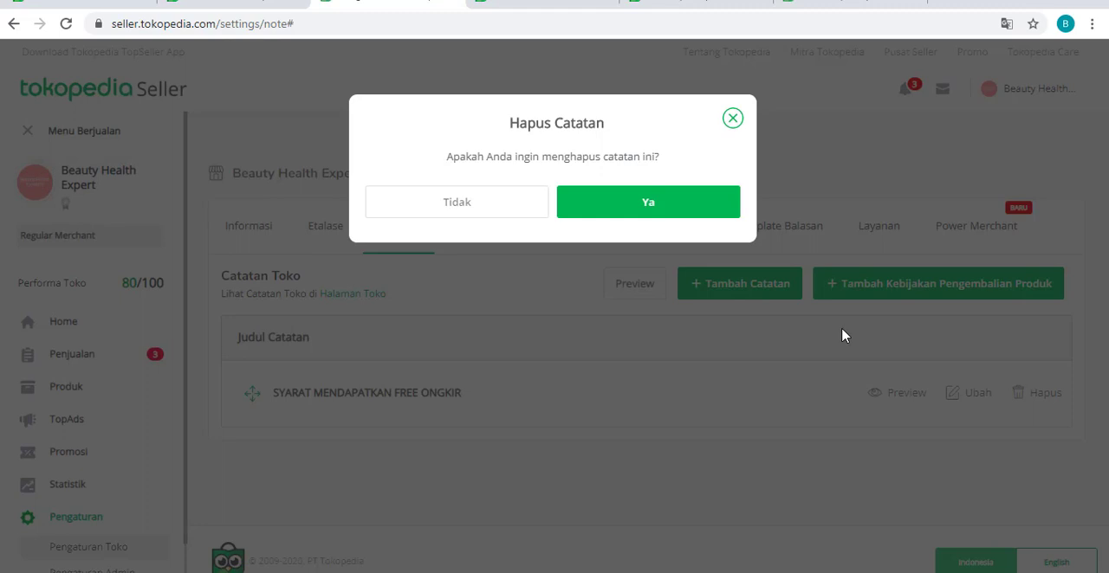
click(667, 208)
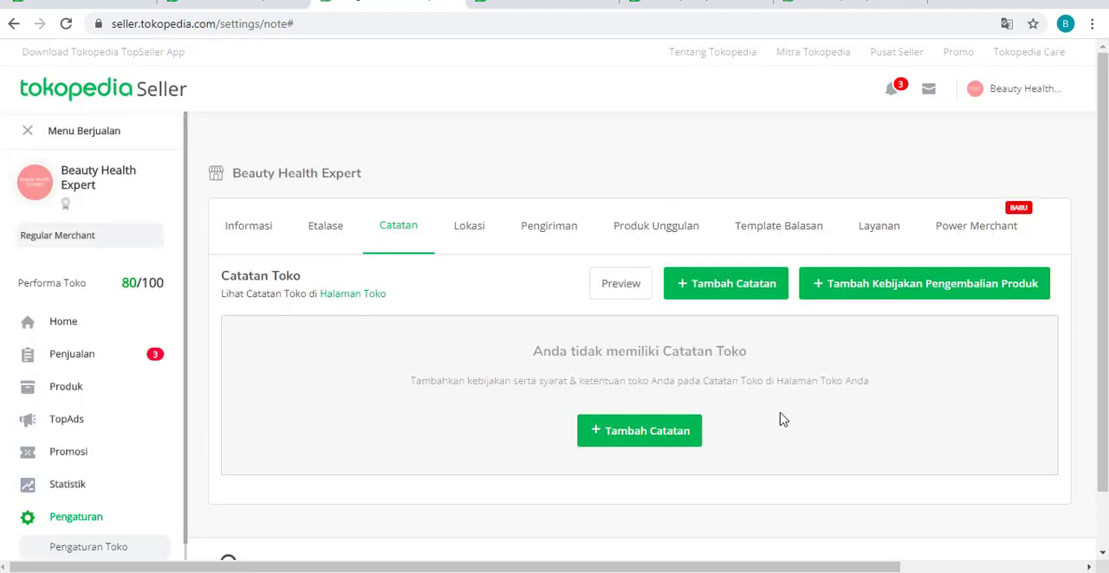
- Start a new shop note and title it SYARAT MENDAPATKAN FREE ONGKIR
click(734, 293)
click(542, 198)
text(s)
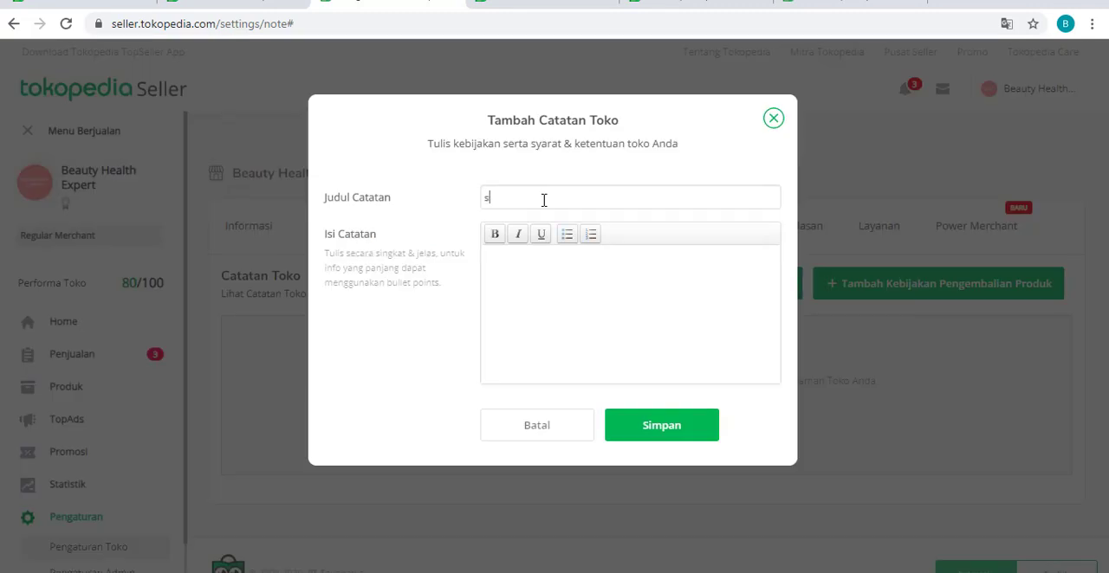
text(ya)
key(BackSpace)
key(BackSpace)
key(BackSpace)
text(SYARAT MENDAPATKAN FRE)
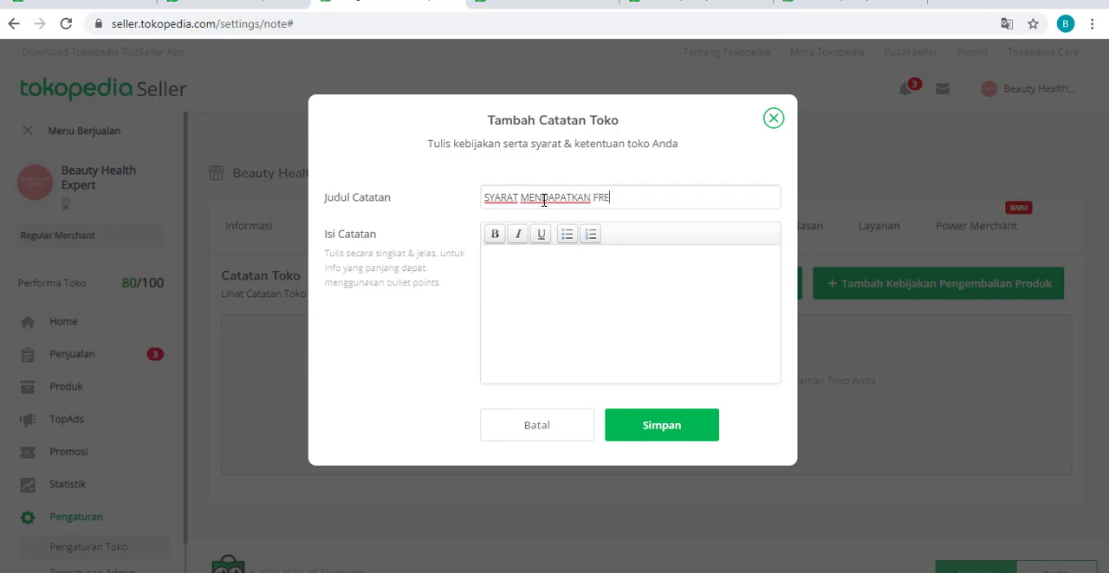
text(E ONGKIR)
- Write "Belanja minimal 190.000, Free ongkir 5.000" as the first line of the note's content
click(528, 299)
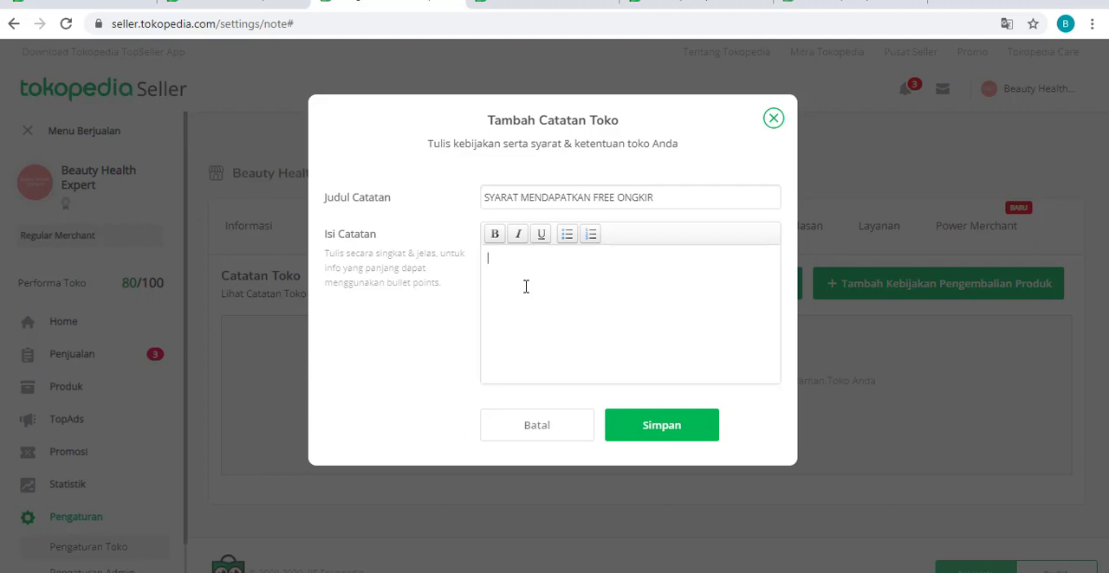
key(BackSpace)
key(BackSpace)
text(Belanja minimal 190.000)
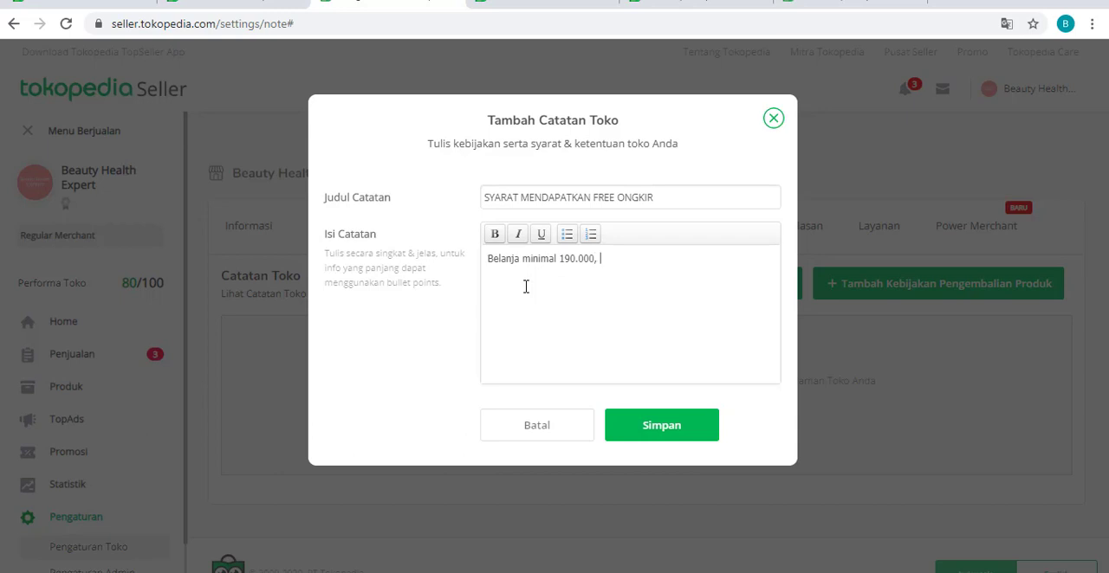
text(, Free ongkir 5.000Belan)
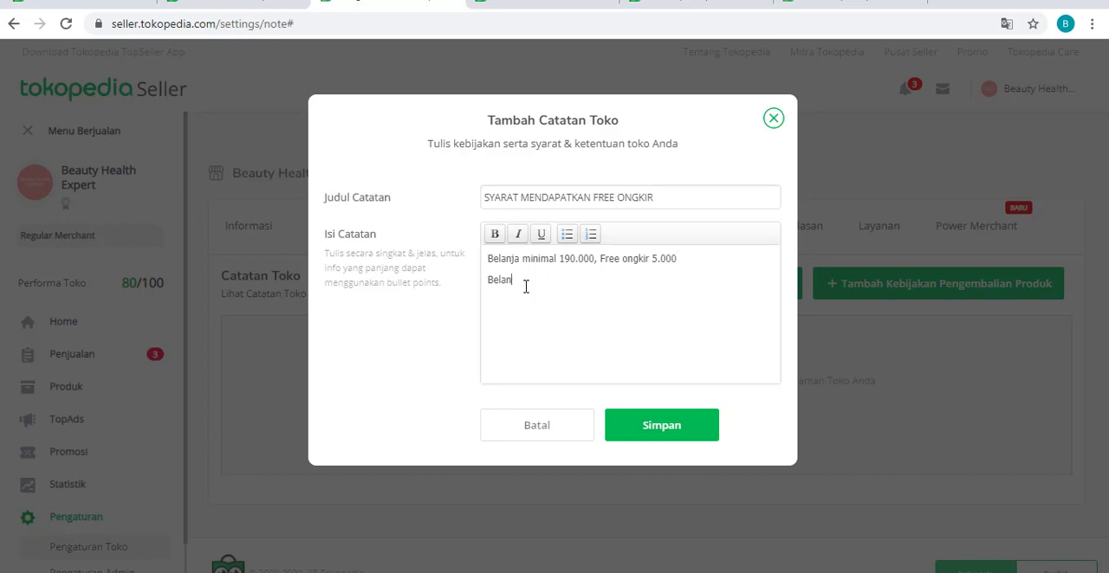
text(ja minimal 490.000, Free ongkir 10.000)
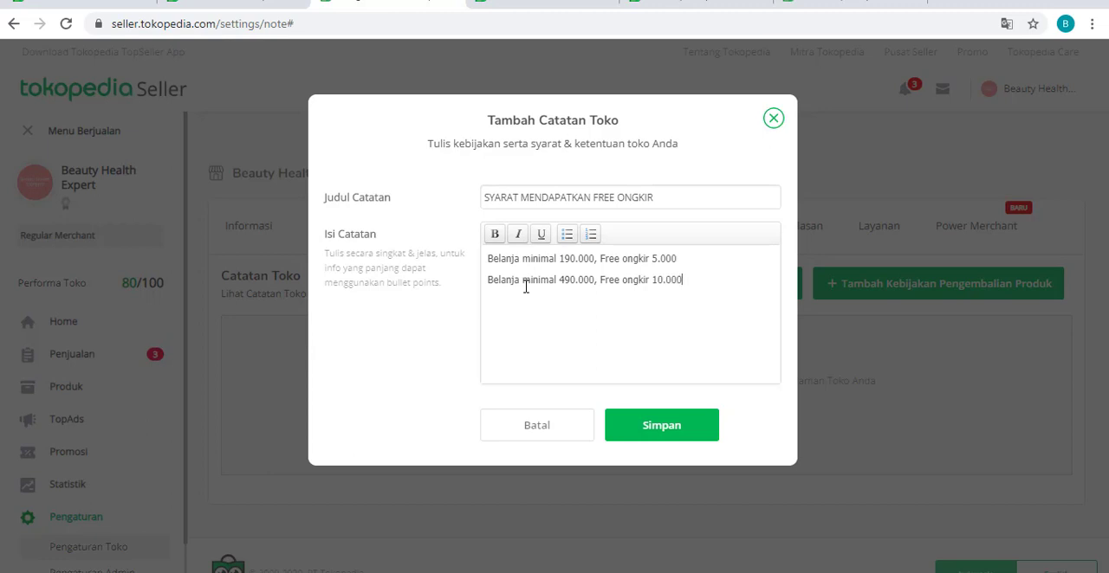
- Add a third content line reading "Belanja minimal 1.000.000, Free ongkir 15.000" and save the shop note
key(Return)
text(belanja)
key(BackSpace)
key(BackSpace)
key(BackSpace)
key(BackSpace)
key(BackSpace)
key(BackSpace)
key(BackSpace)
text(Belanja minimal 1.000.000, Free ongkir)
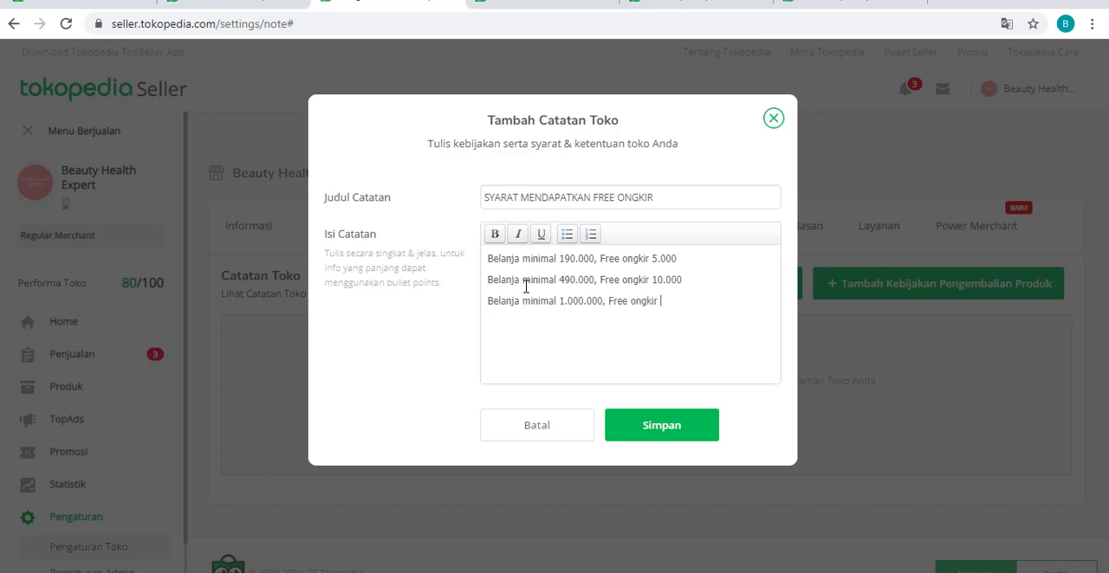
text( 15.000)
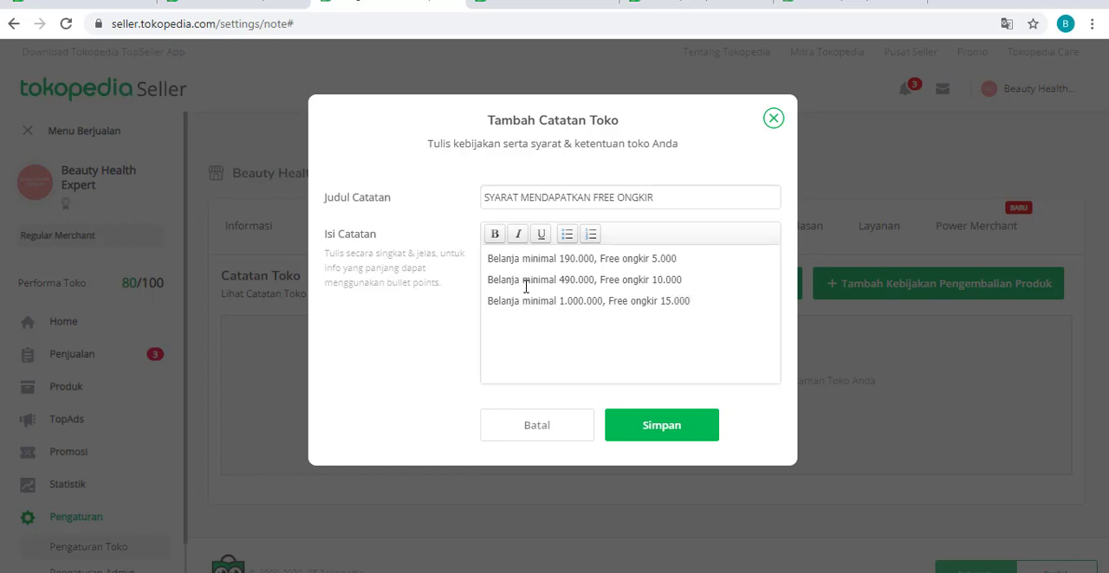
click(685, 428)
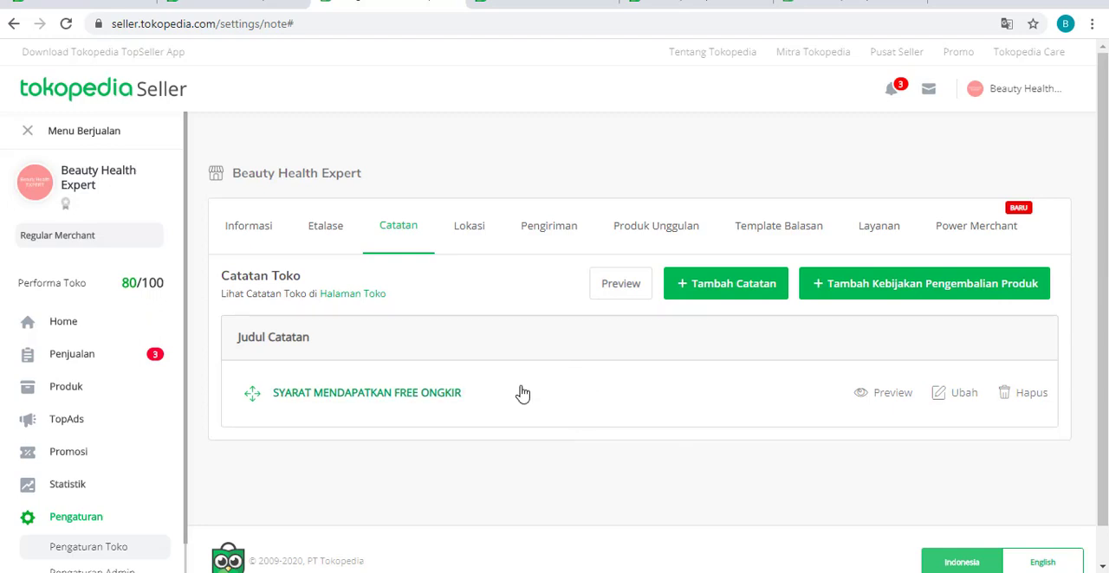
- Go to the Beauty Health Expert public shop page and display its shop notes to check the free shipping terms
click(111, 178)
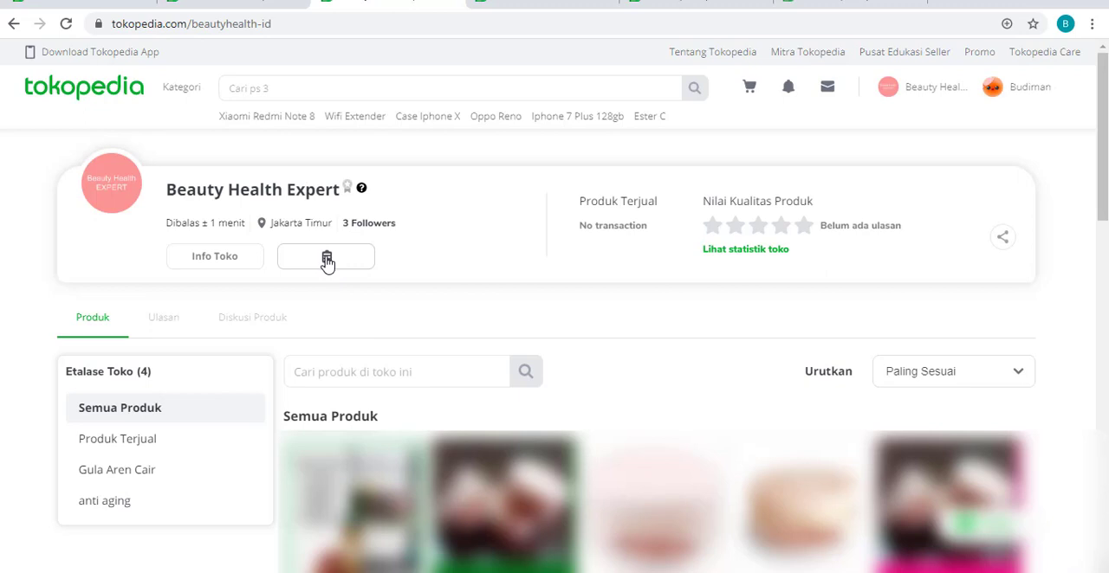
click(327, 260)
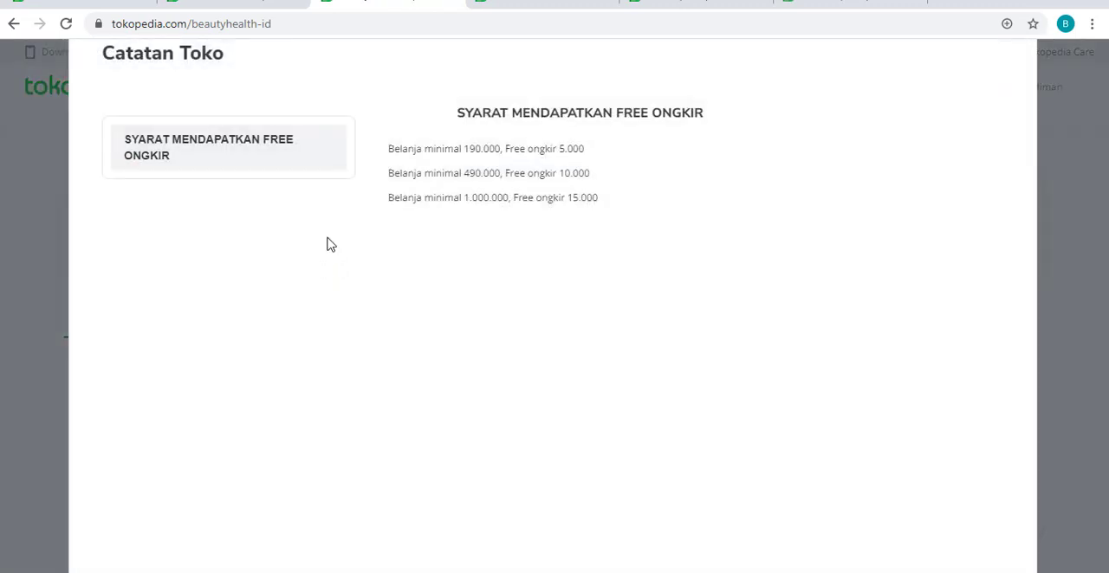